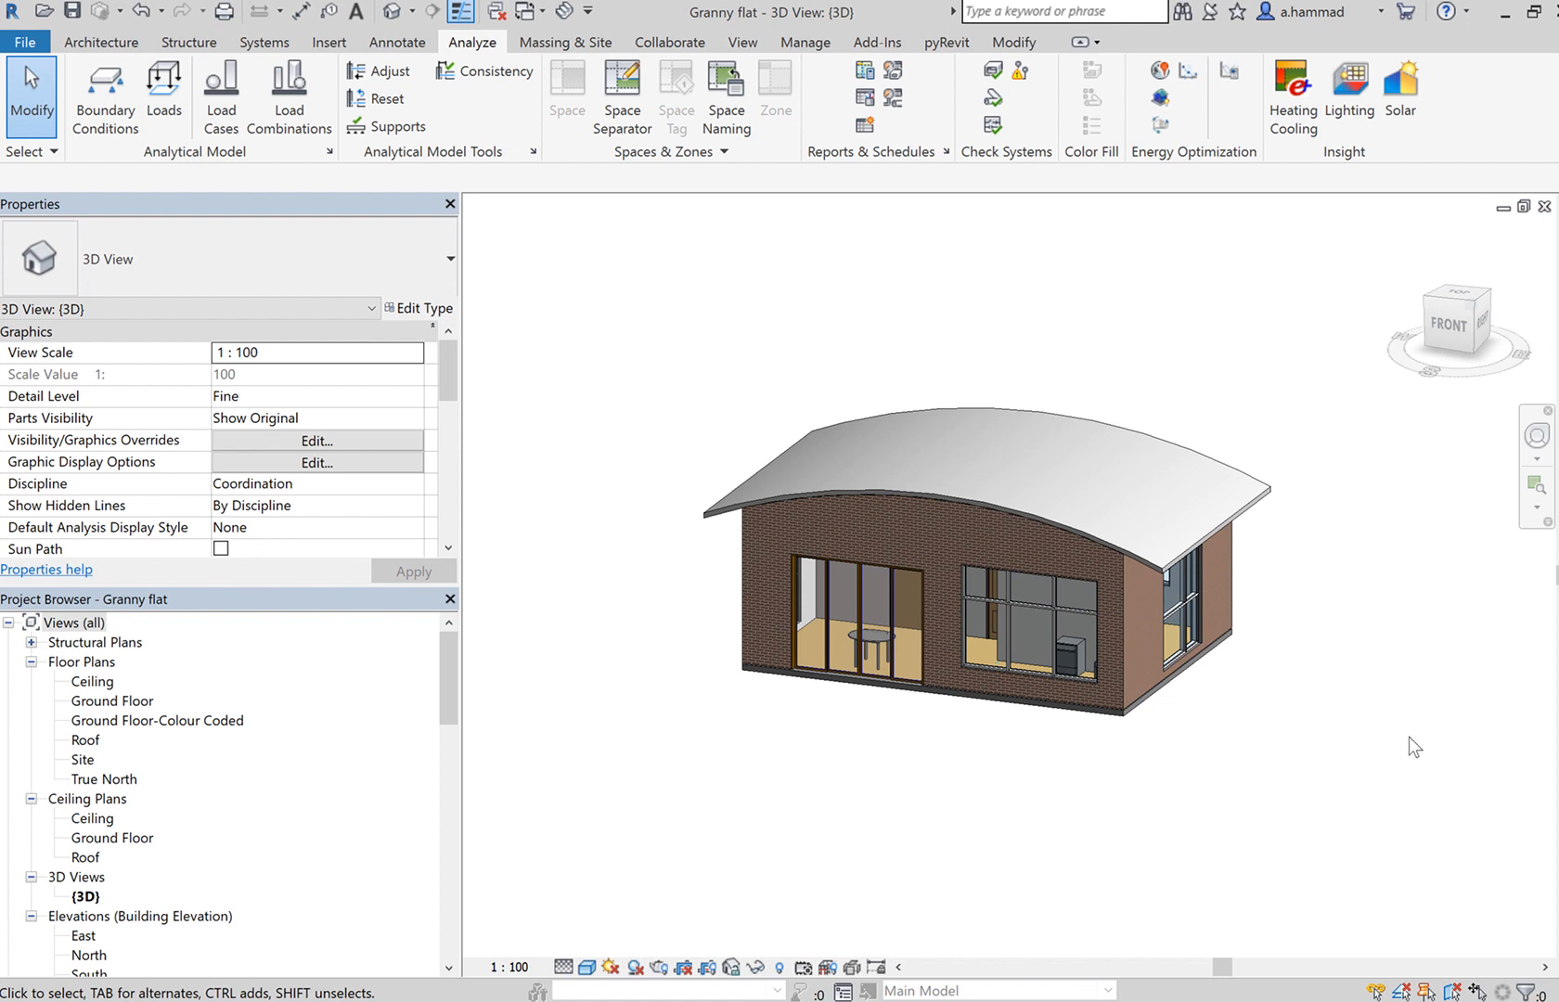
- Inspect the curtain wall window on the building's front facade by selecting it, leaving nothing selected
{"action": "middle_click_drag", "start_coordinate": [1410, 737], "coordinate": [1503, 724], "text": "shift"}
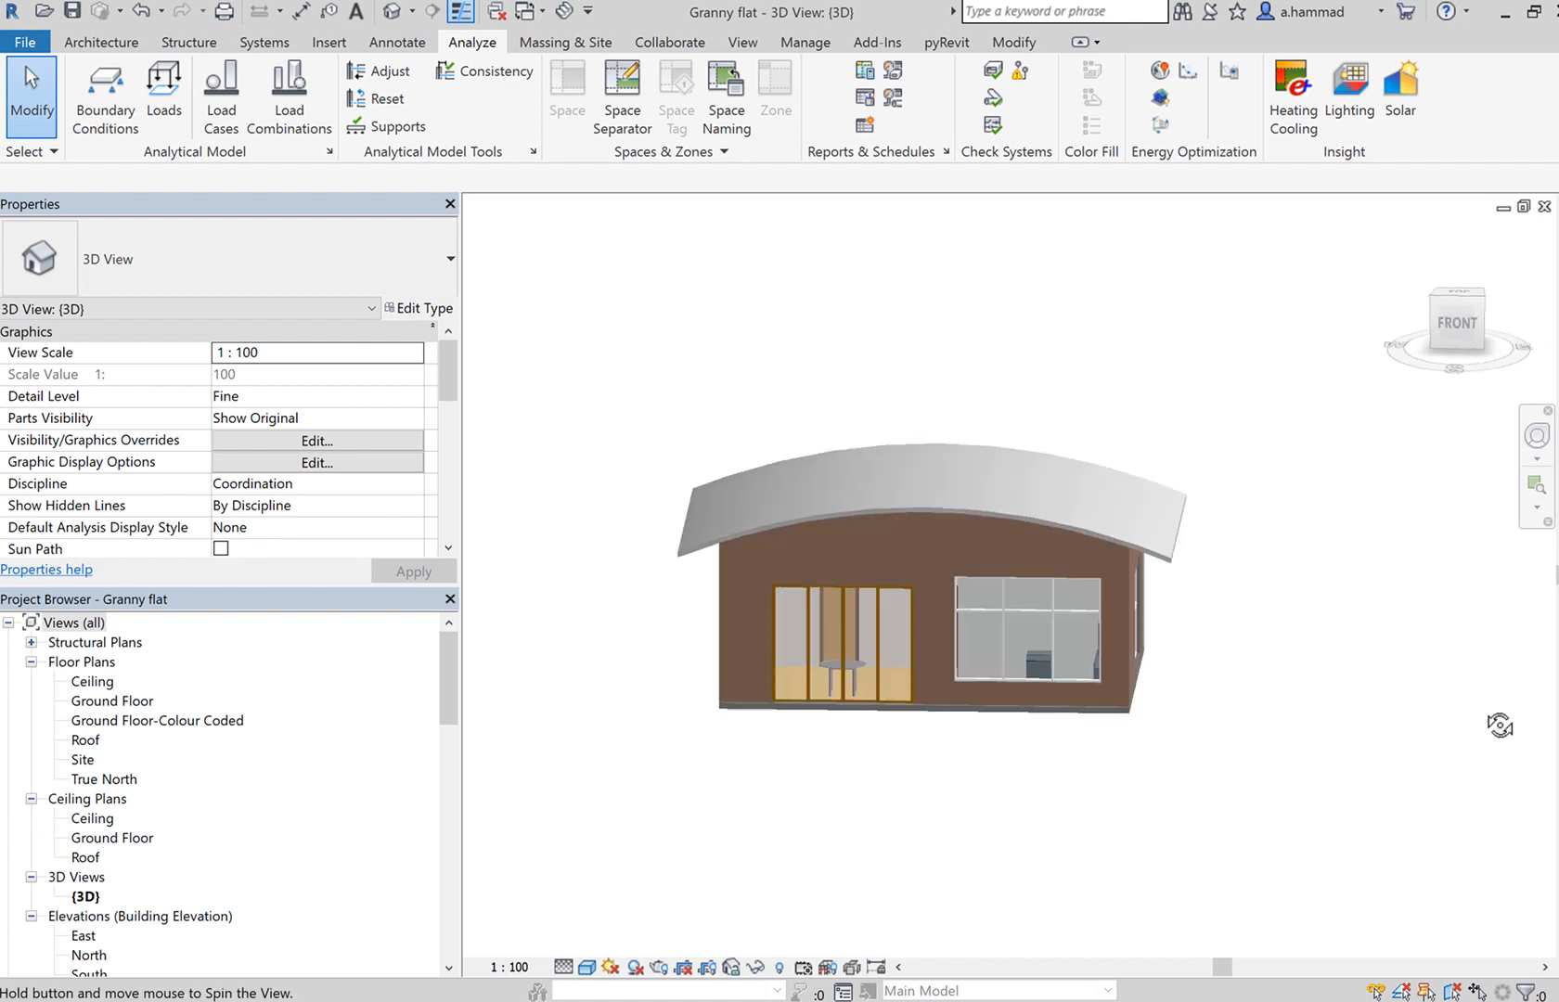
{"action": "left_click", "coordinate": [1060, 580]}
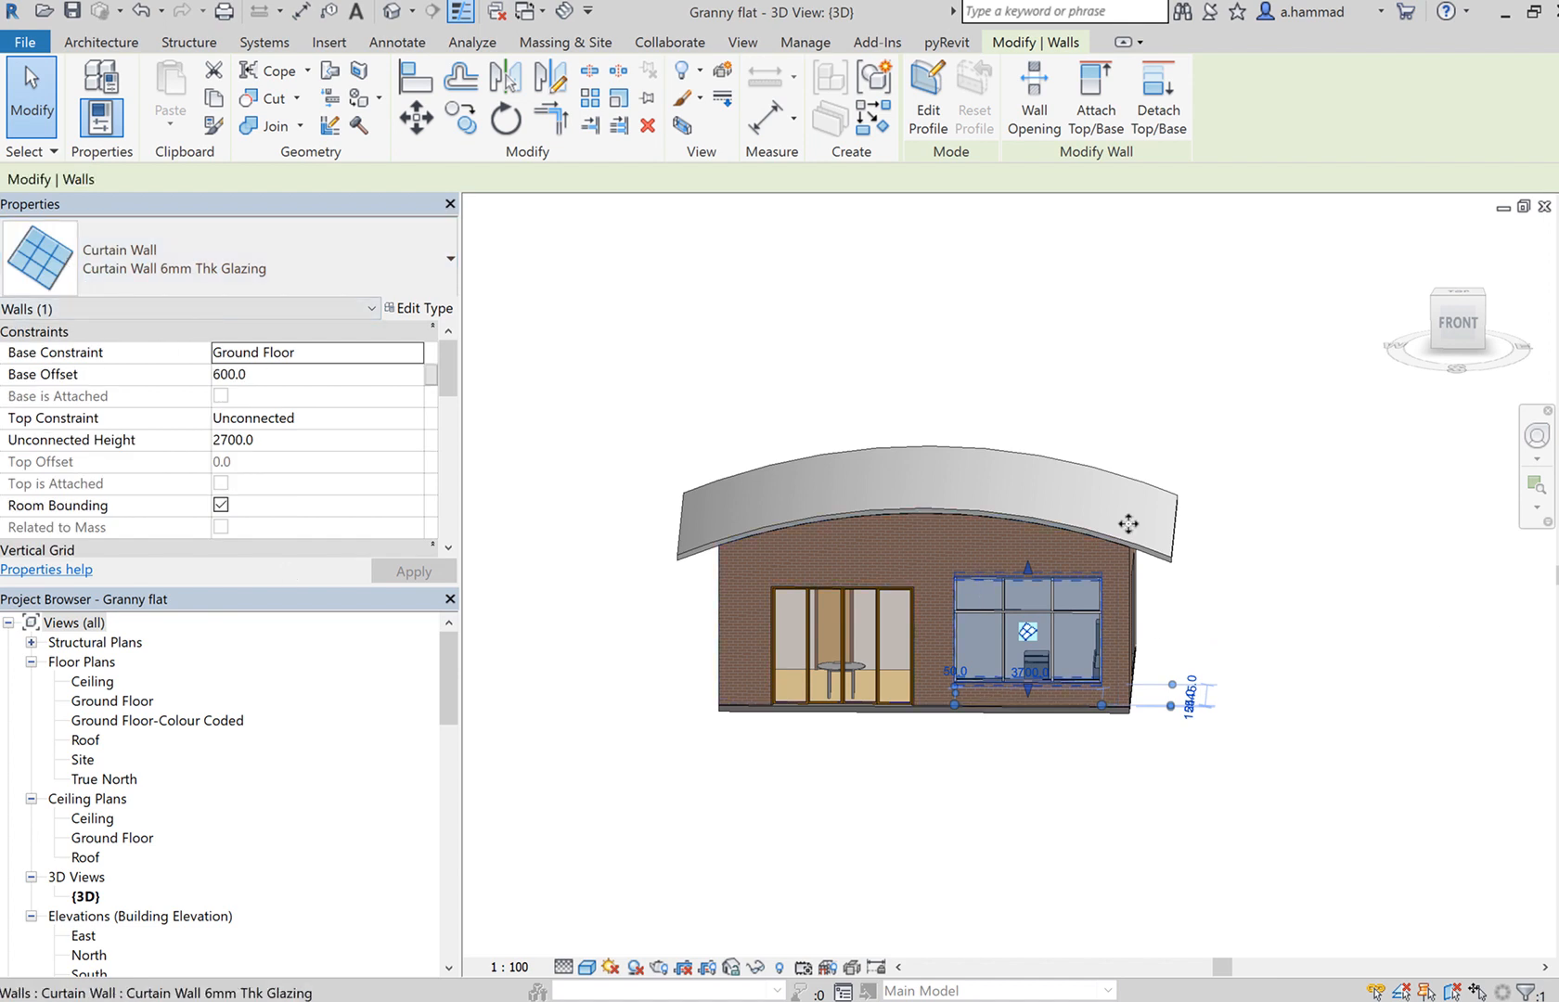
{"action": "left_click", "coordinate": [1187, 759]}
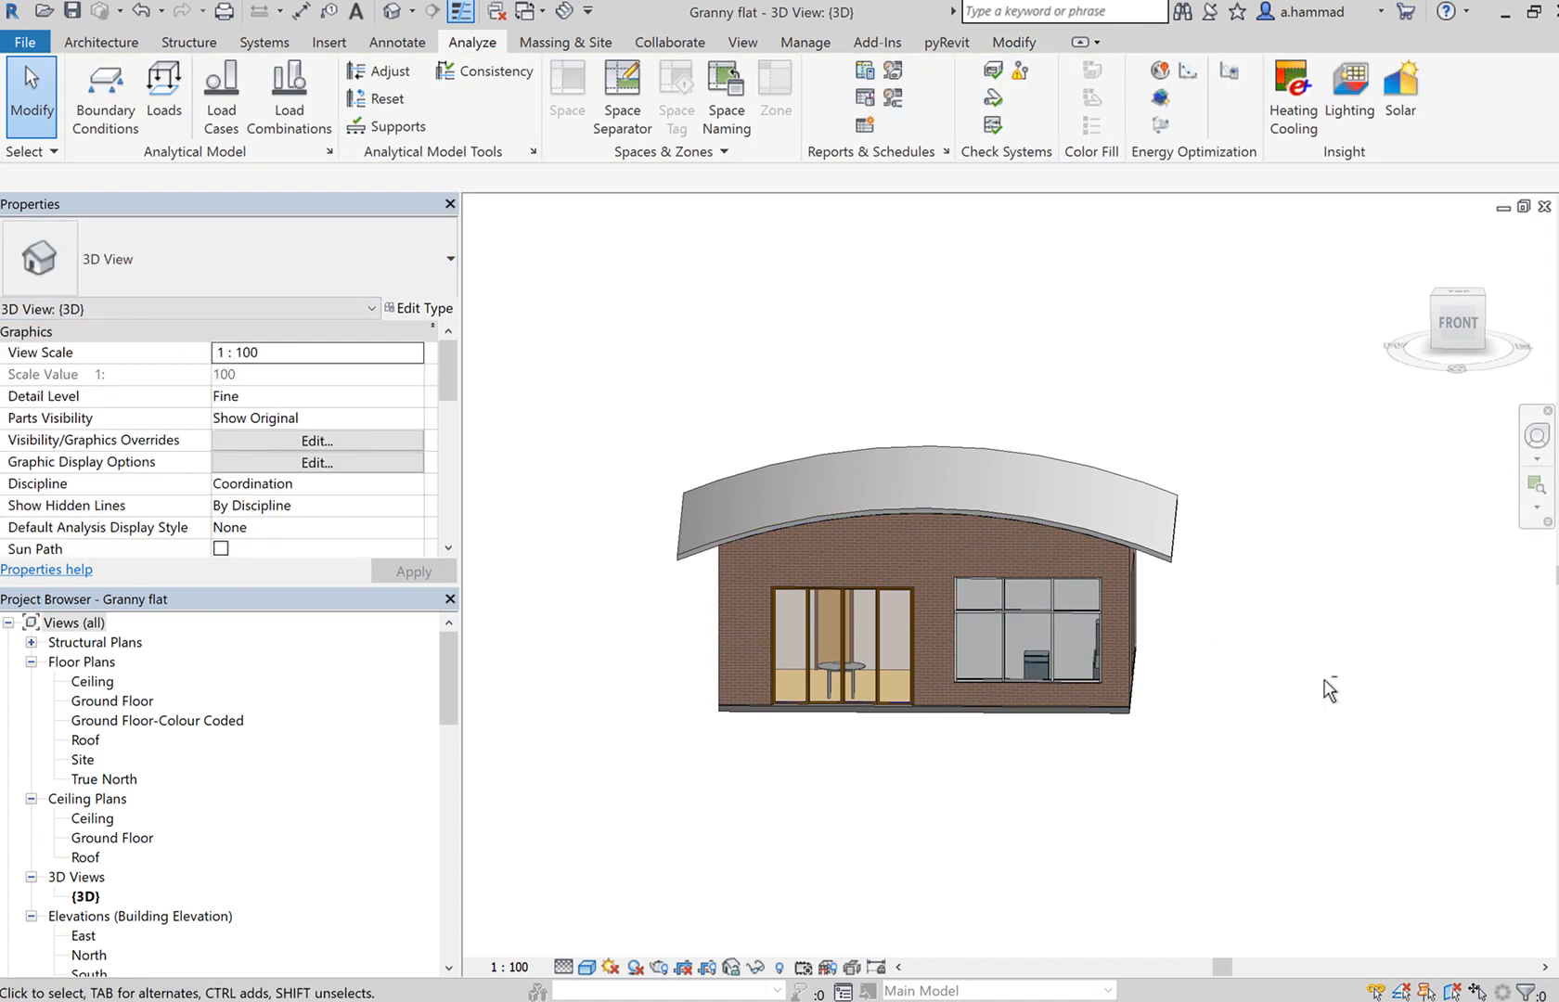
- Place an M_Fixed 0915 x 1220mm window between the two existing windows on the plain side wall, with its sill at about 2932 mm
{"action": "mouse_move", "coordinate": [1329, 689]}
{"action": "middle_mouse_down", "text": "shift"}
{"action": "mouse_move", "coordinate": [1117, 717]}
{"action": "mouse_move", "coordinate": [755, 724]}
{"action": "mouse_move", "coordinate": [1308, 698]}
{"action": "middle_mouse_up", "text": "shift"}
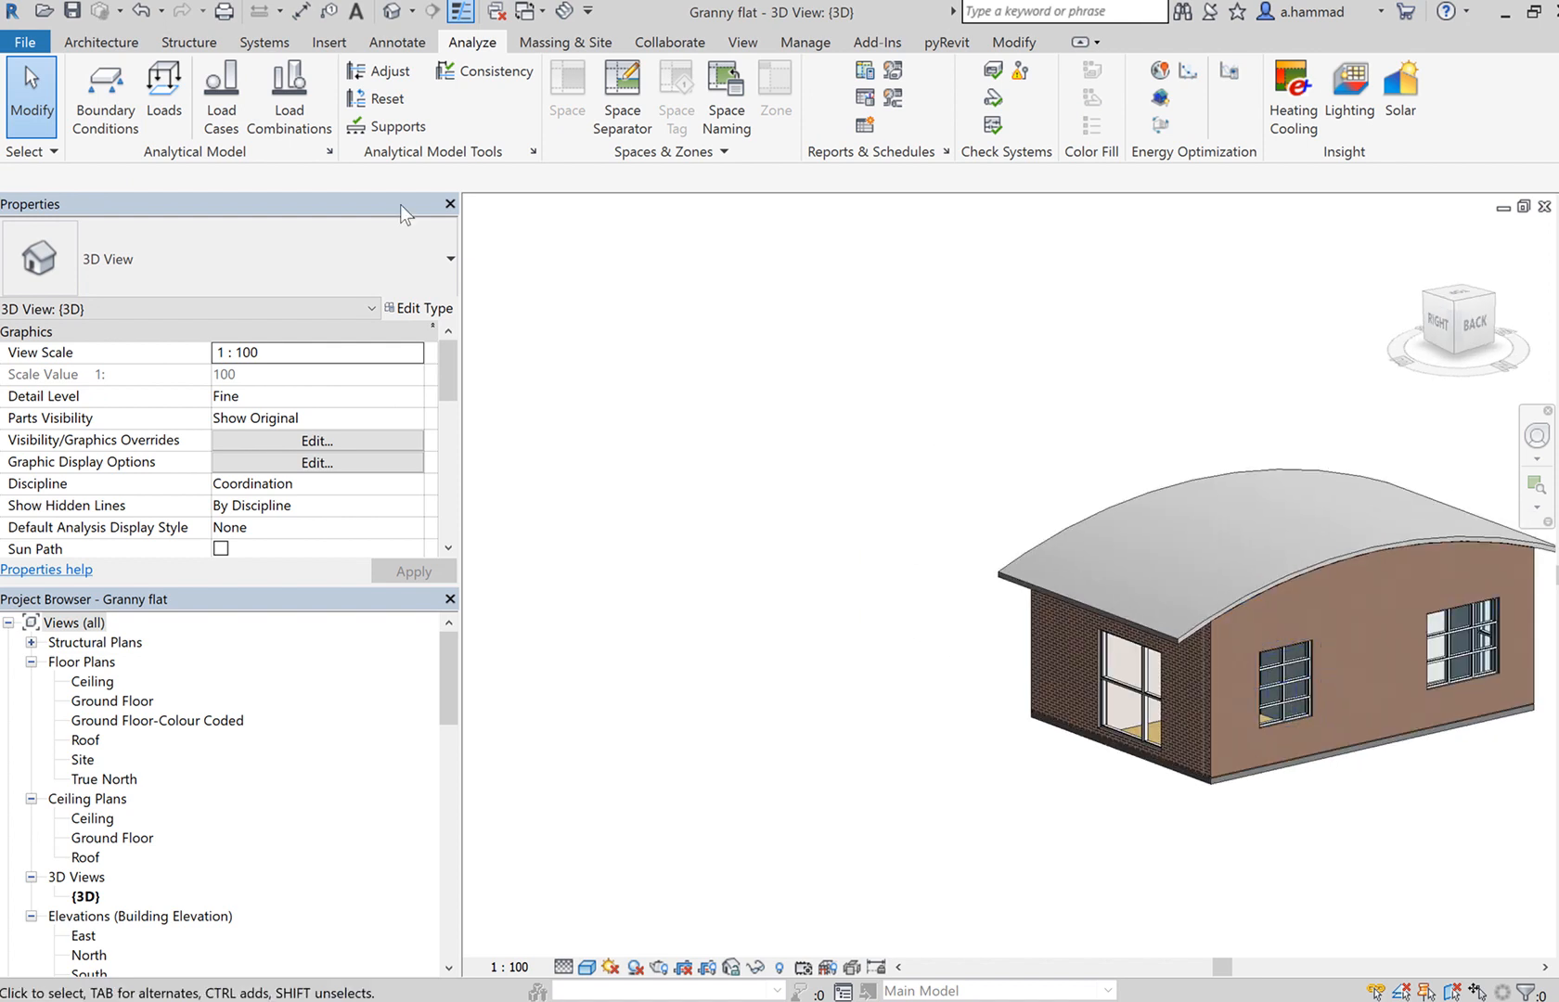
{"action": "left_click", "coordinate": [101, 41]}
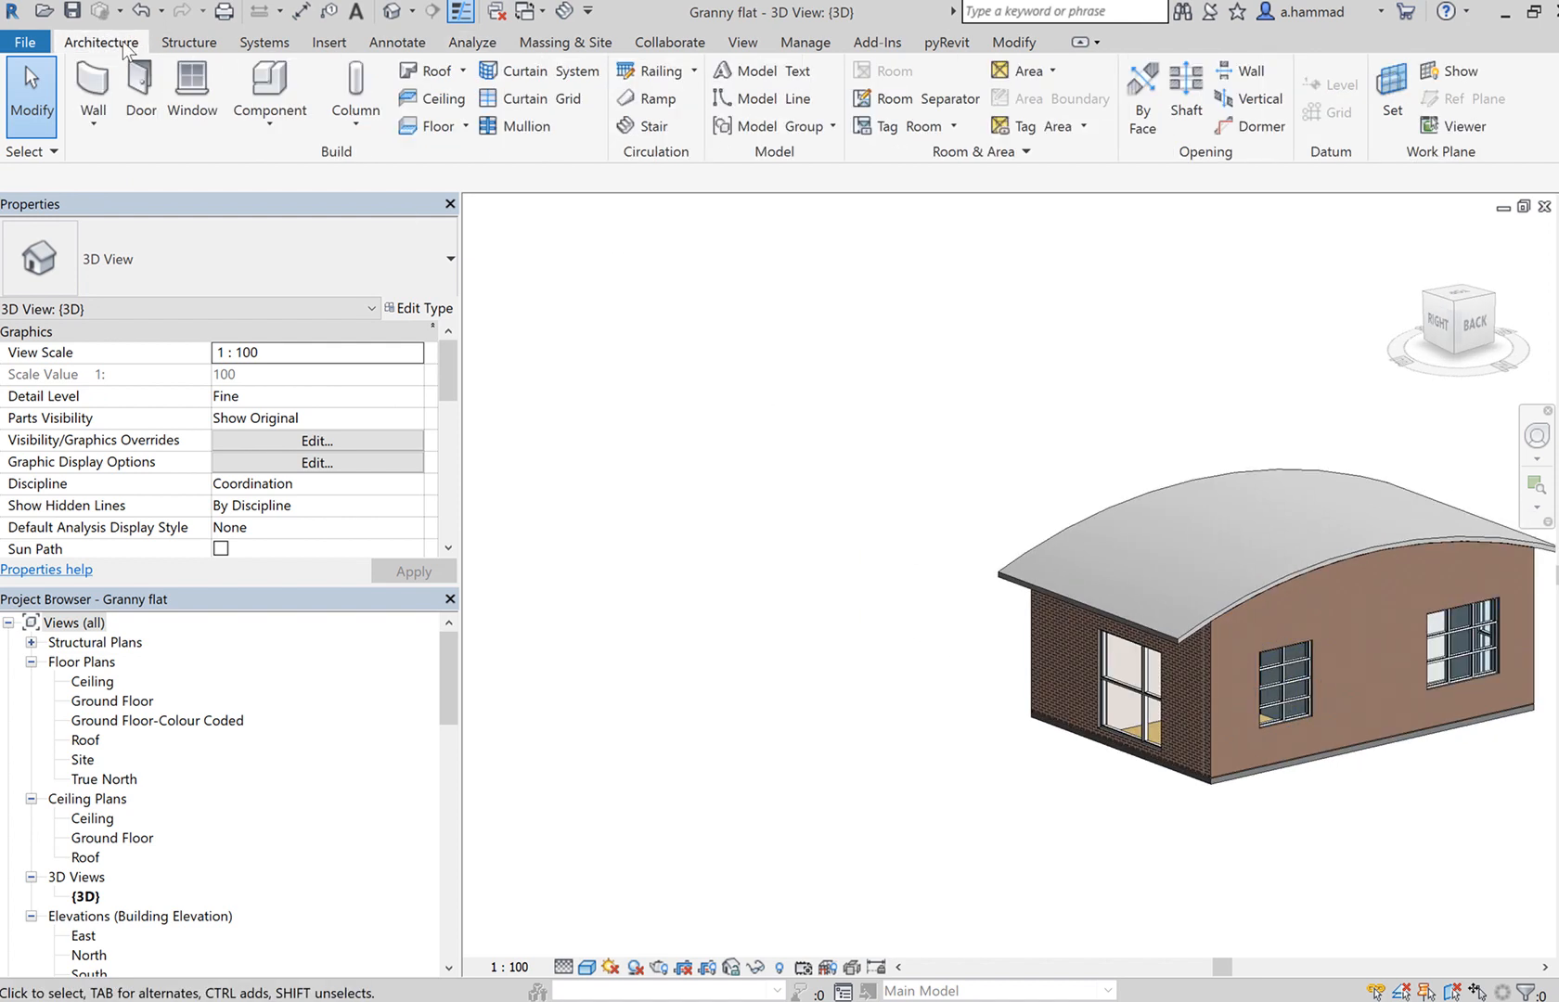
{"action": "left_click", "coordinate": [185, 121]}
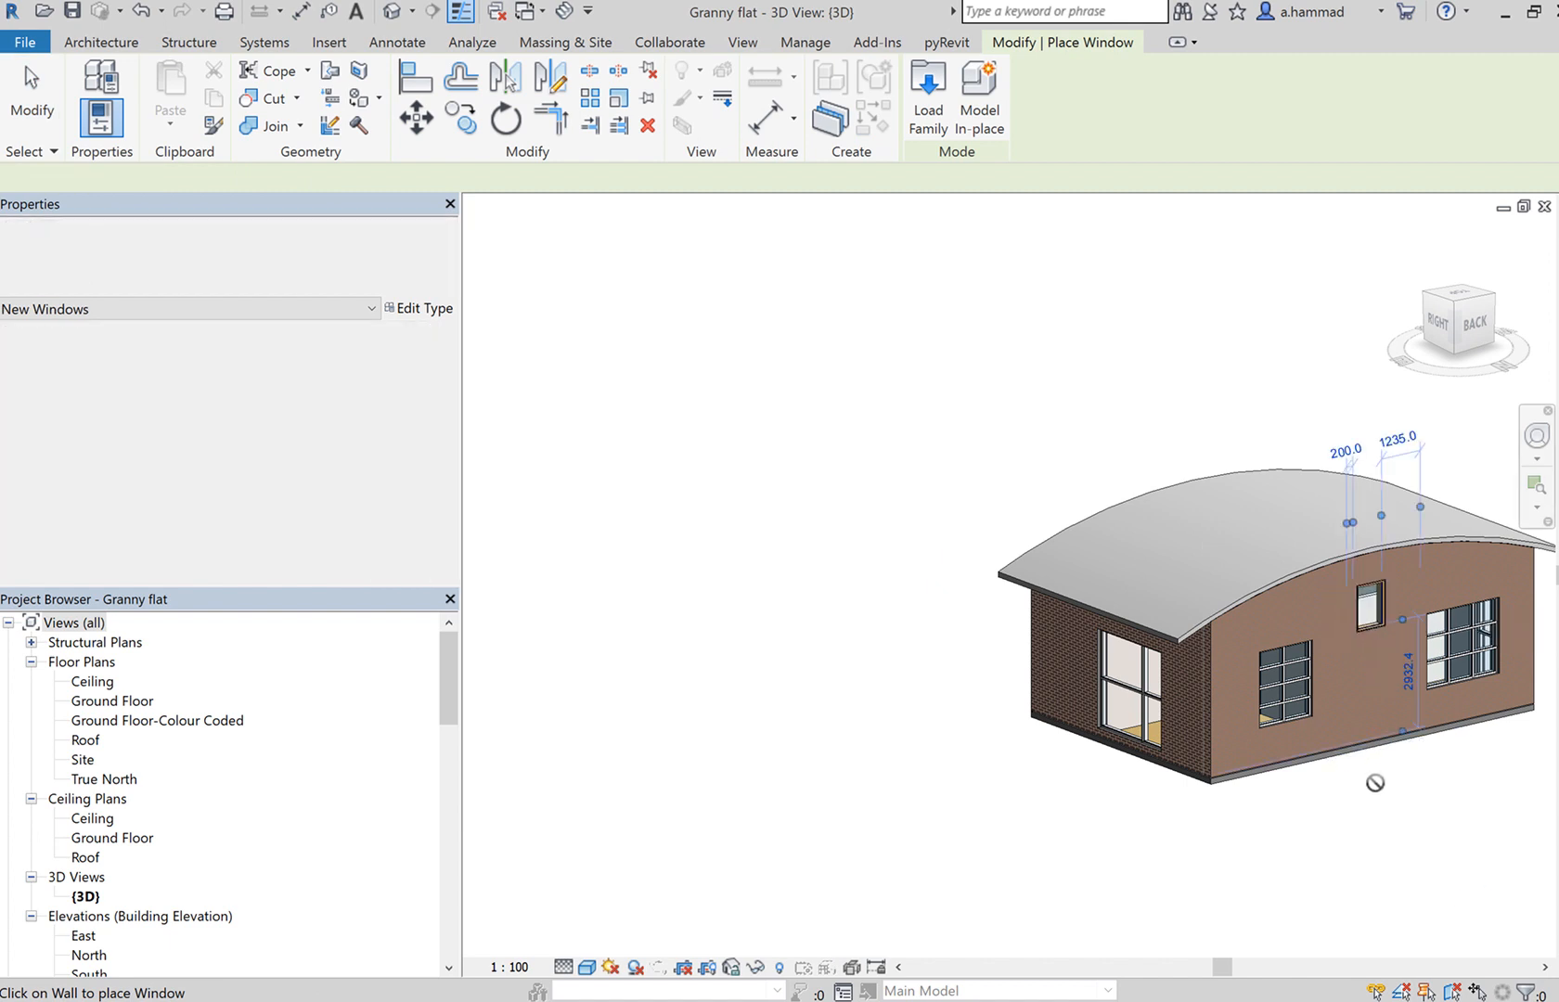
{"action": "left_click", "coordinate": [1368, 601]}
{"action": "key", "text": "Escape"}
{"action": "key", "text": "Escape"}
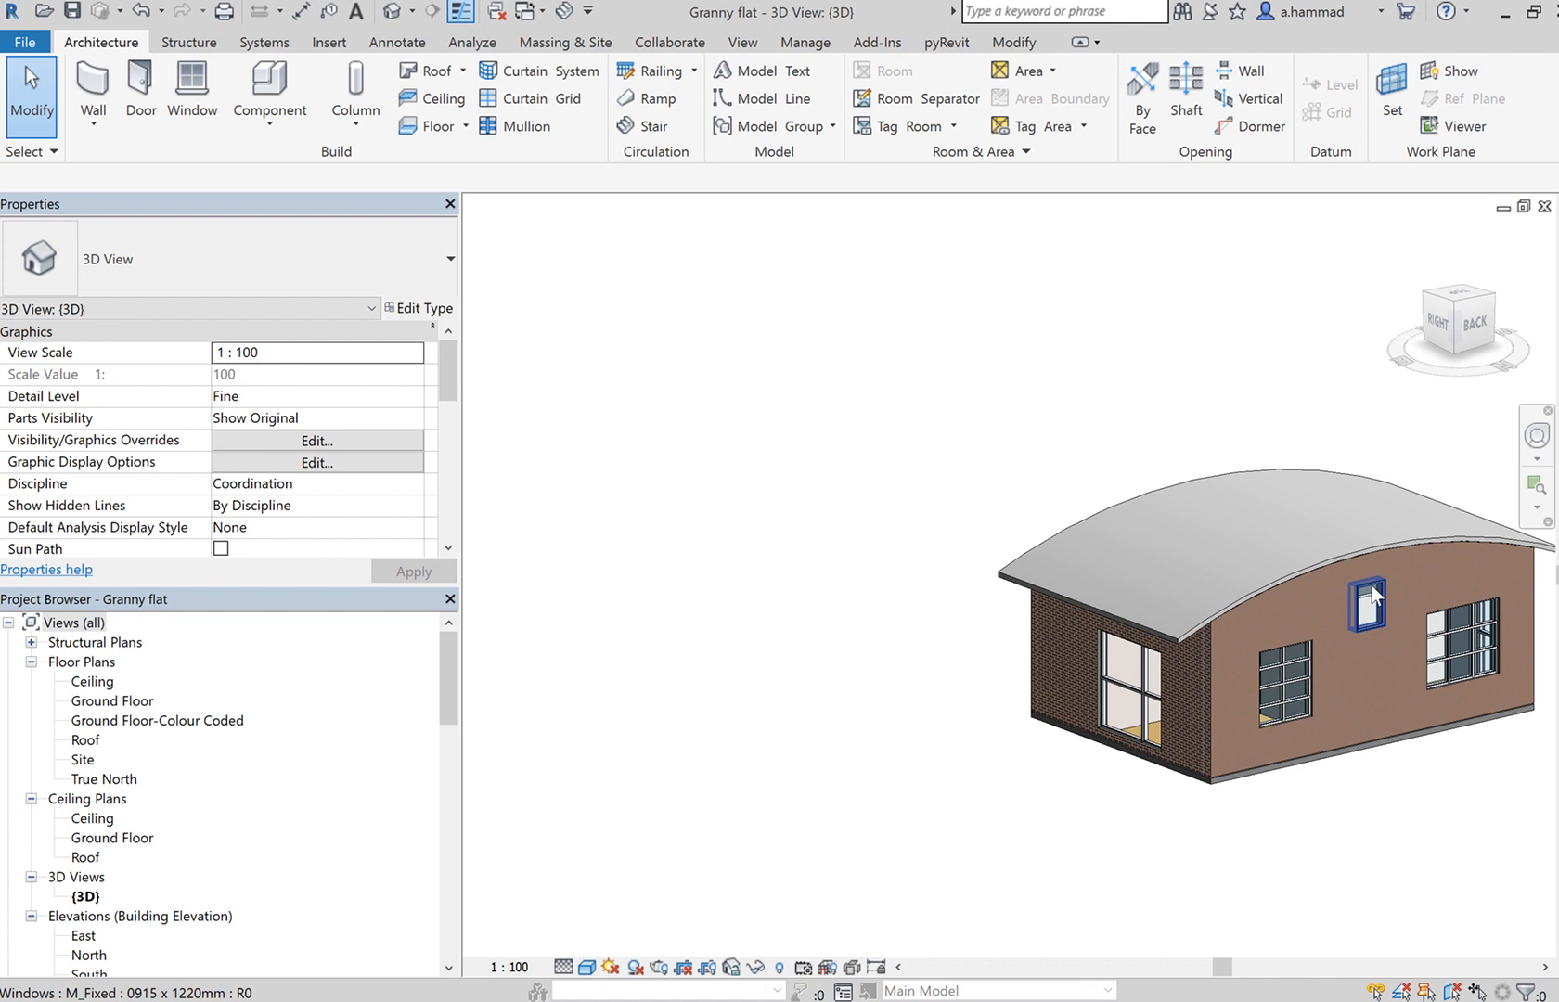
- Open the type properties of the small fixed window between the two larger windows and bring up its analytical properties
{"action": "scroll", "coordinate": [1375, 597], "scroll_direction": "up", "scroll_amount": 3}
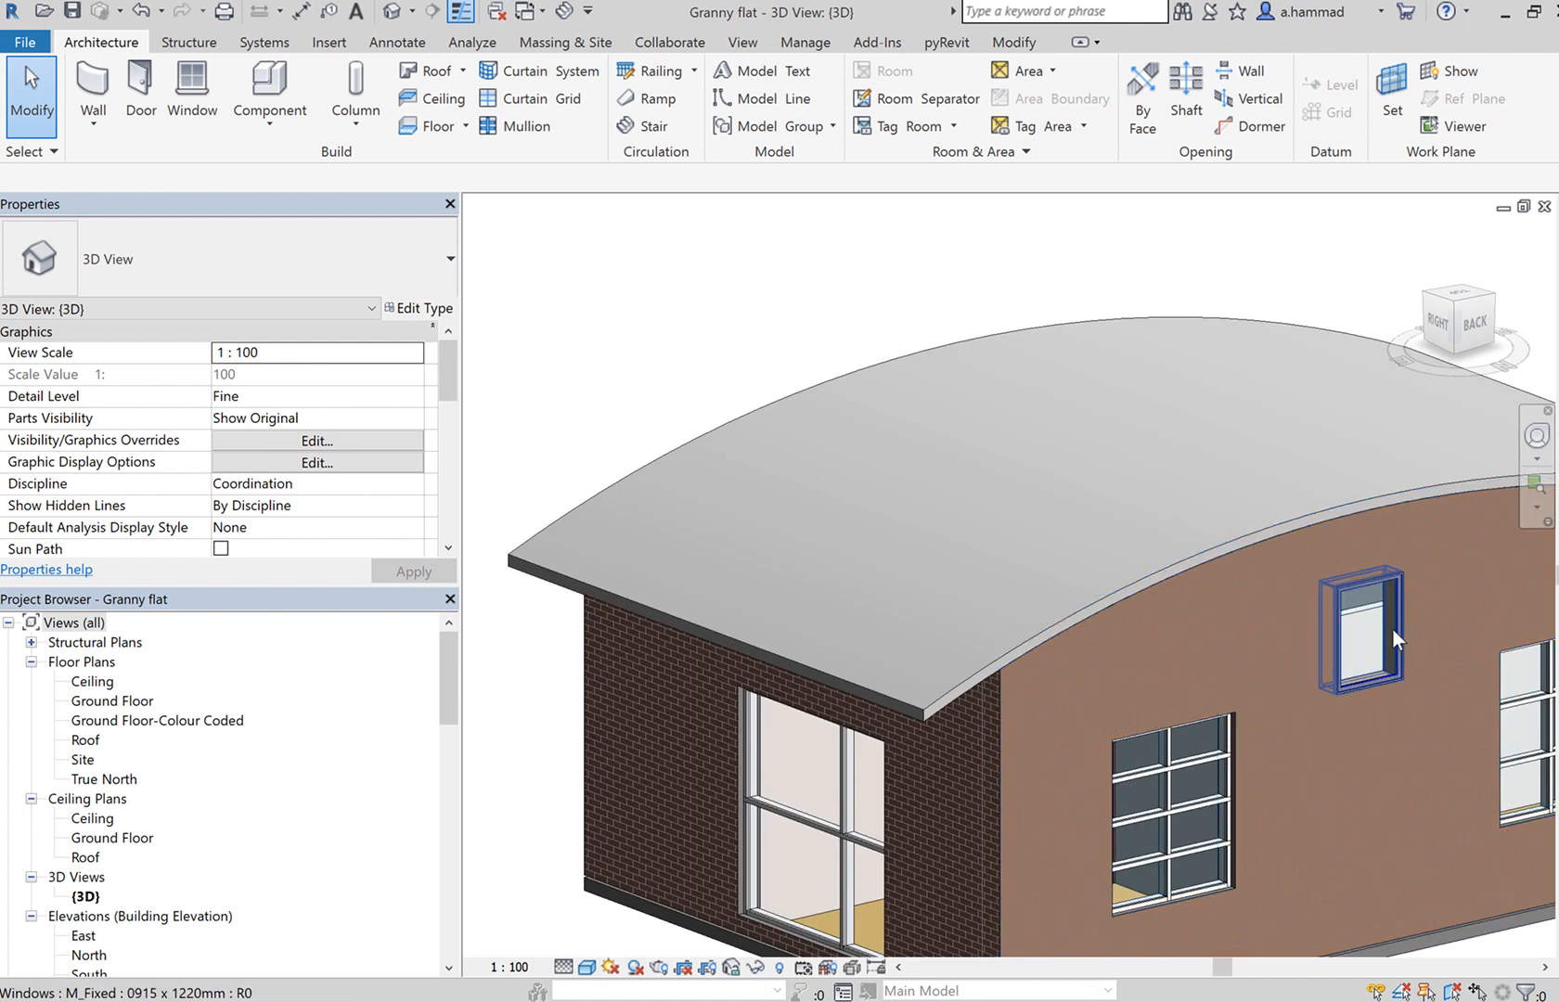
{"action": "left_click", "coordinate": [1393, 631]}
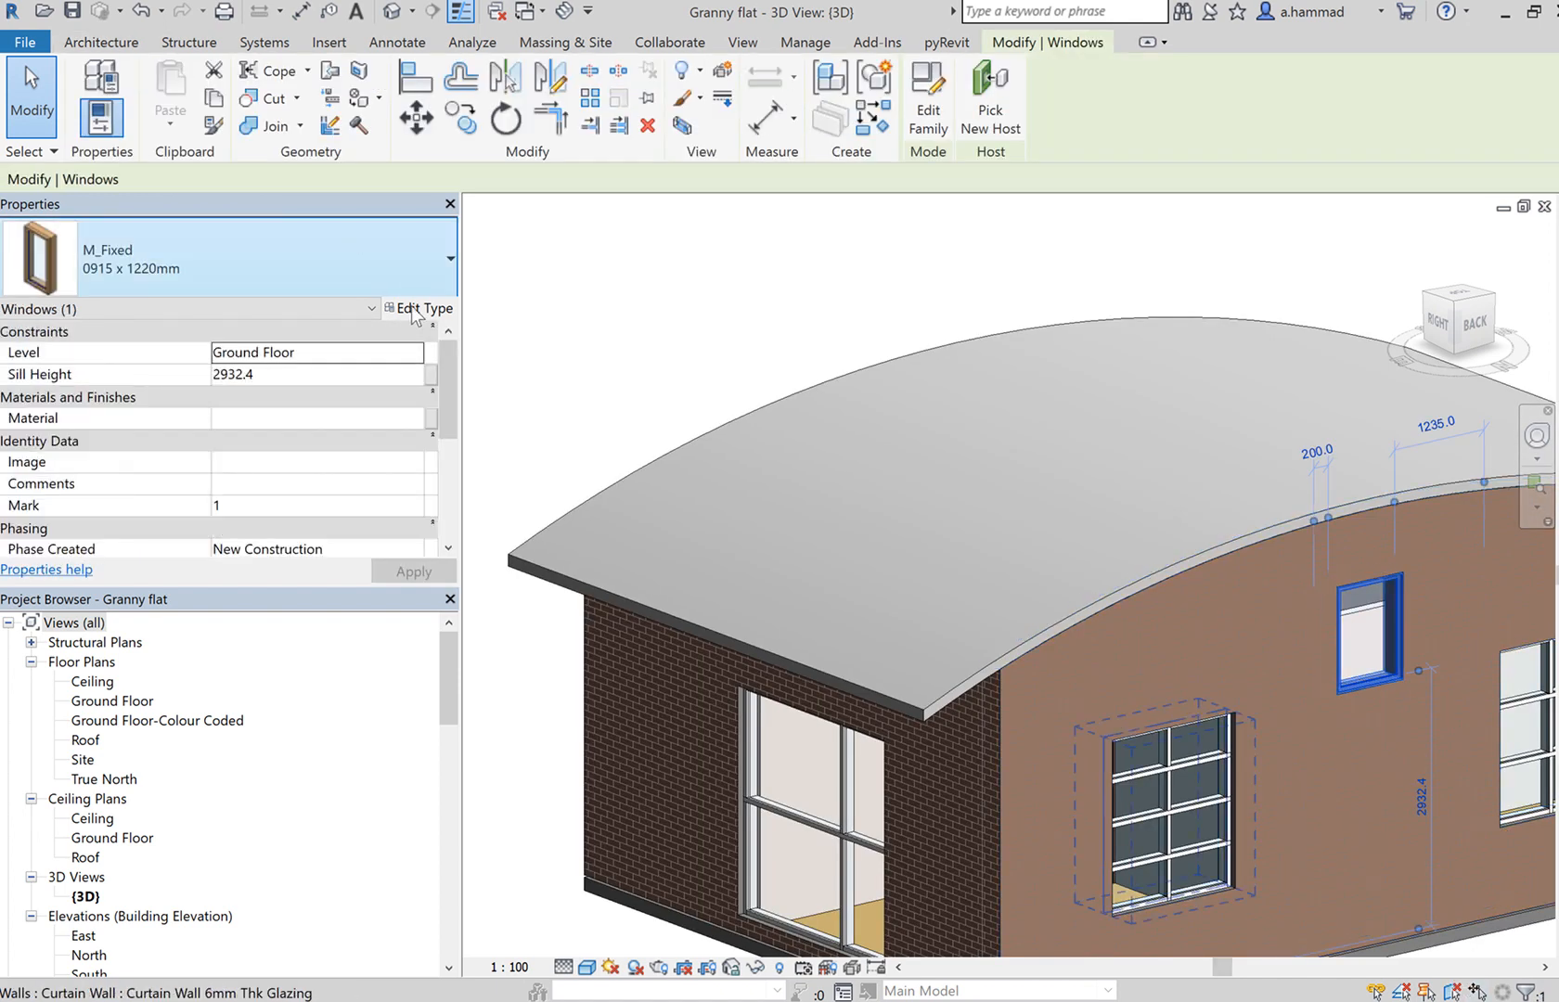
{"action": "left_click", "coordinate": [417, 312]}
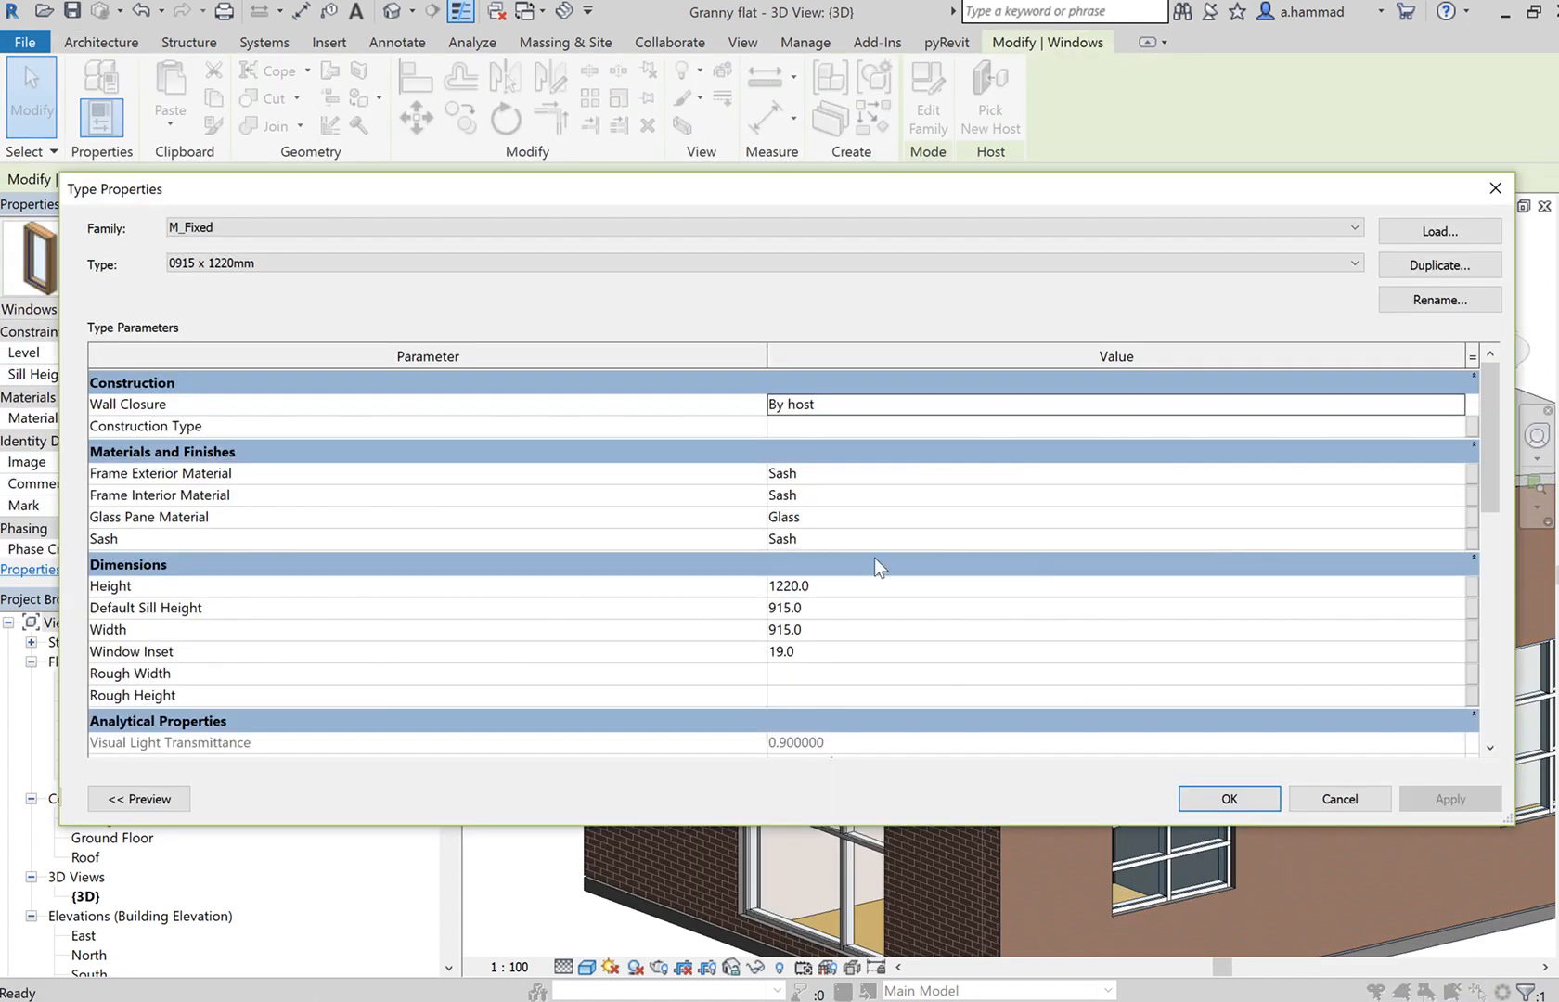
{"action": "scroll", "coordinate": [942, 568], "scroll_direction": "down", "scroll_amount": 3}
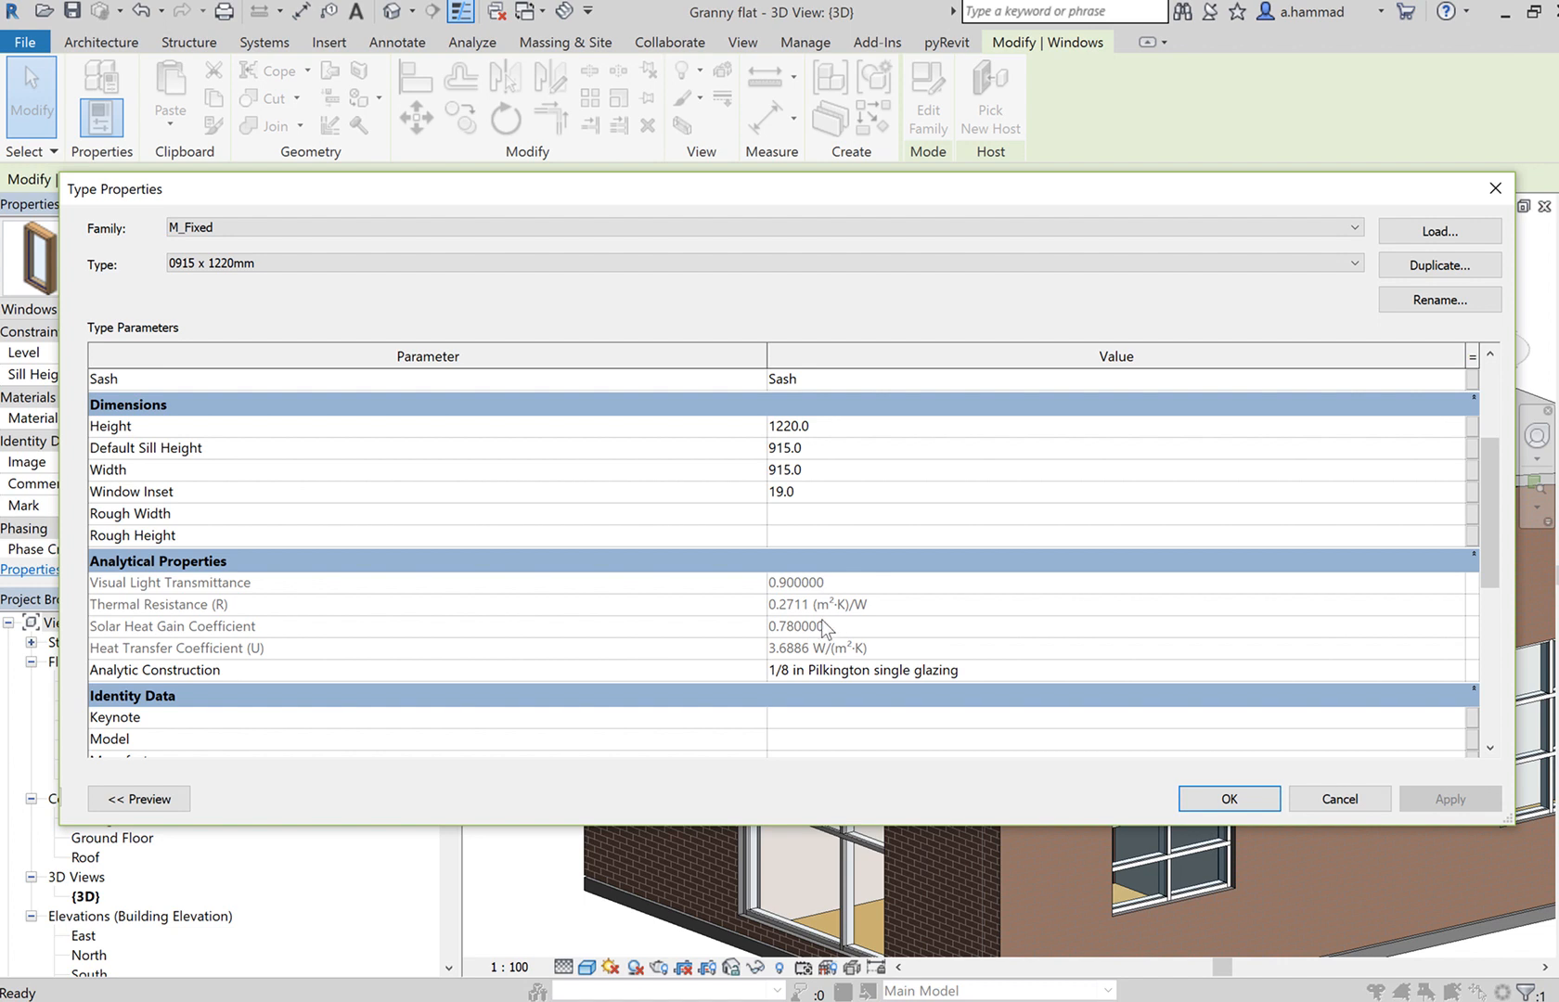
- Apply 1/8 in Pilkington single glazing (U-value 6.7069) as the fixed window type's analytic construction
{"action": "left_click", "coordinate": [1198, 674]}
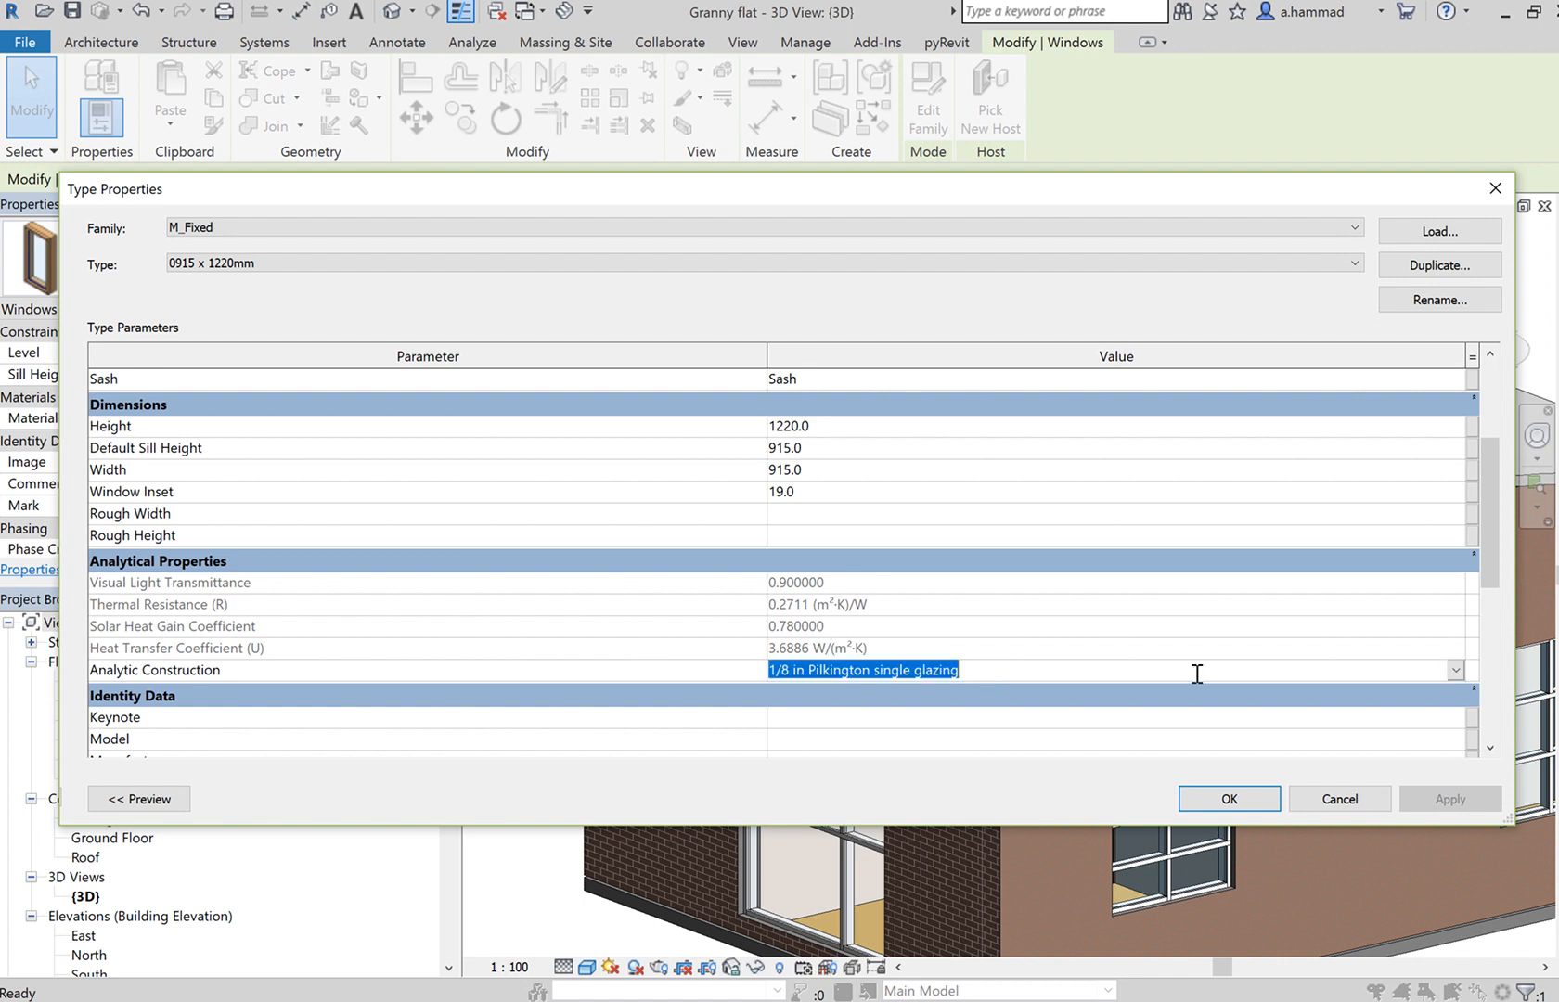
{"action": "left_click", "coordinate": [1456, 671]}
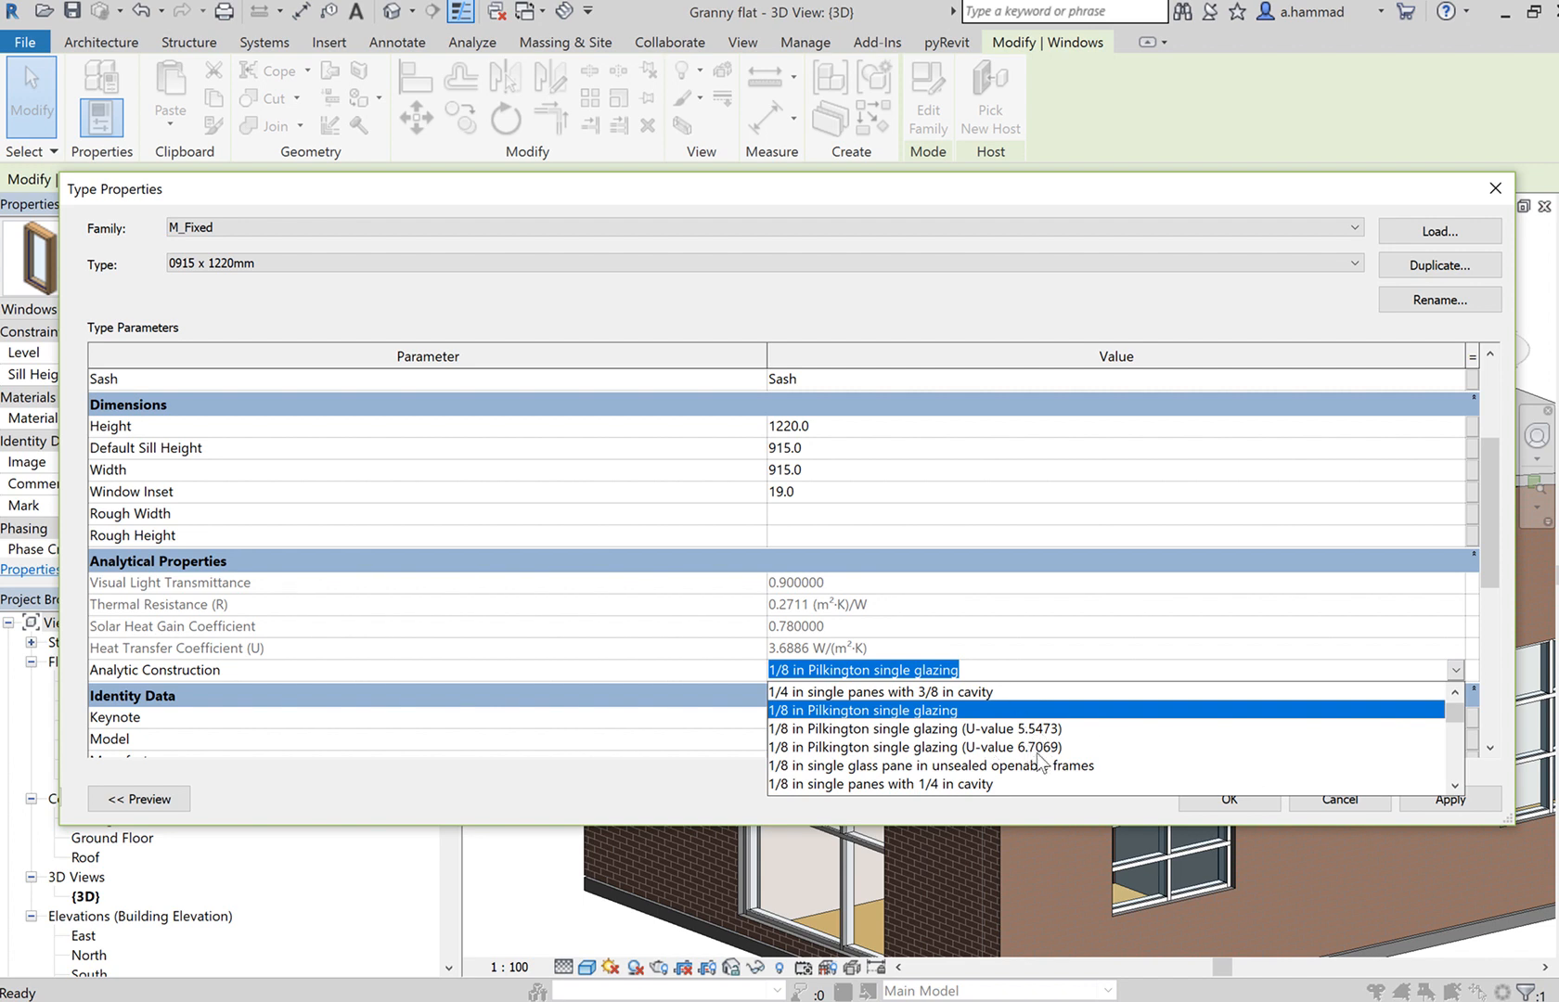
{"action": "left_click", "coordinate": [923, 748]}
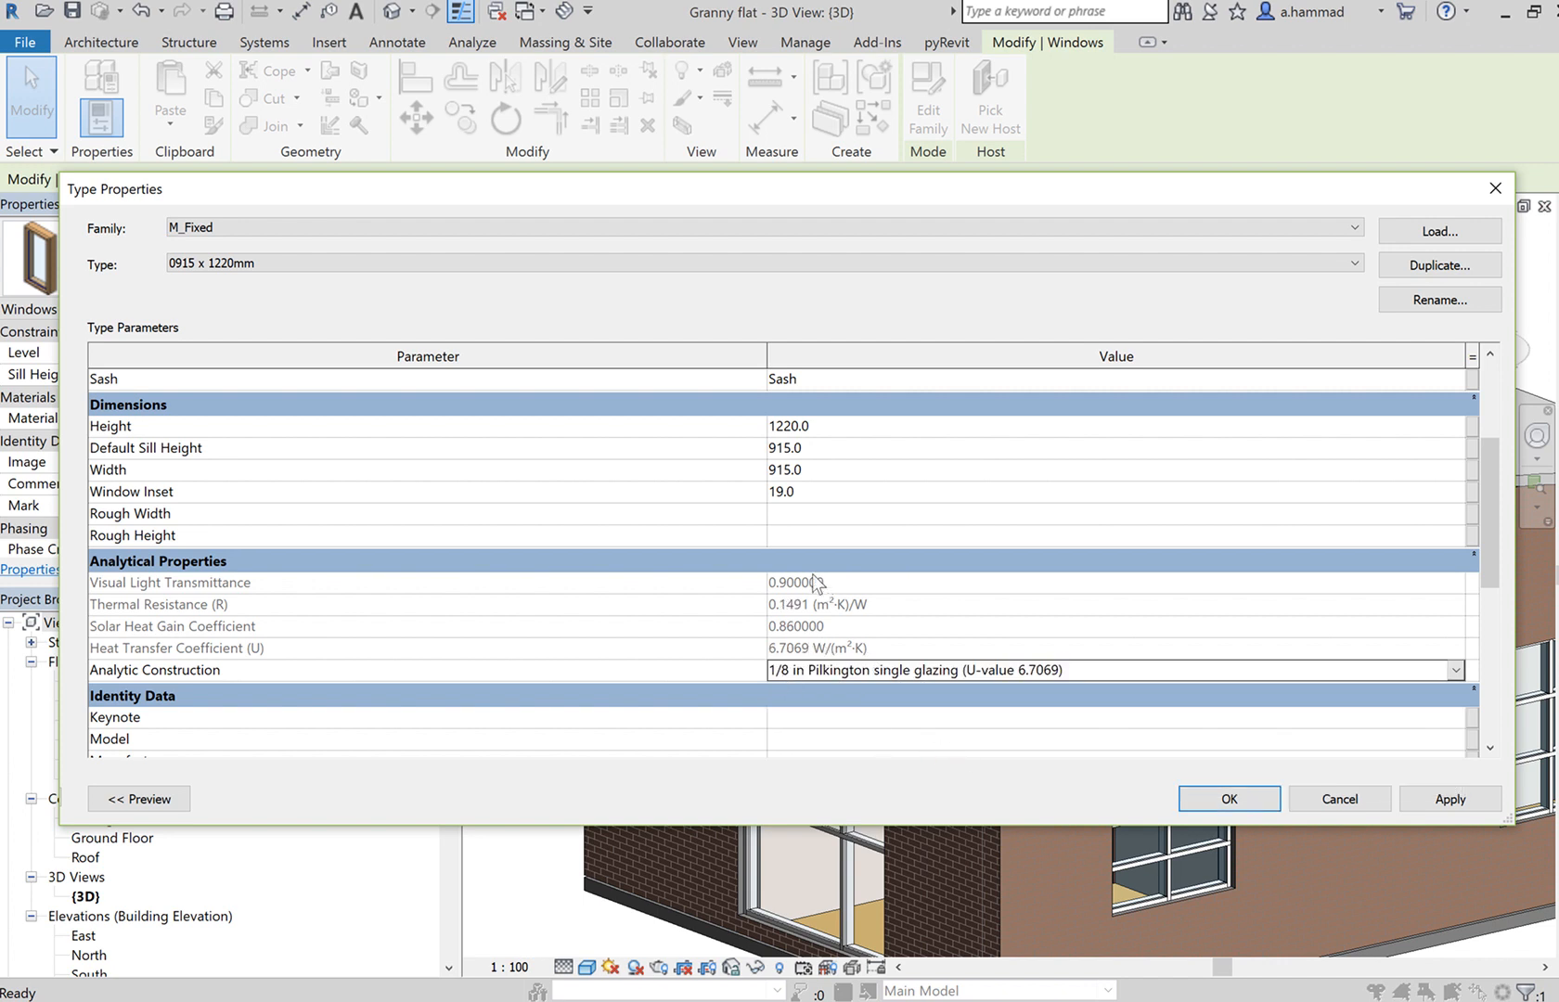
{"action": "left_click", "coordinate": [1446, 799]}
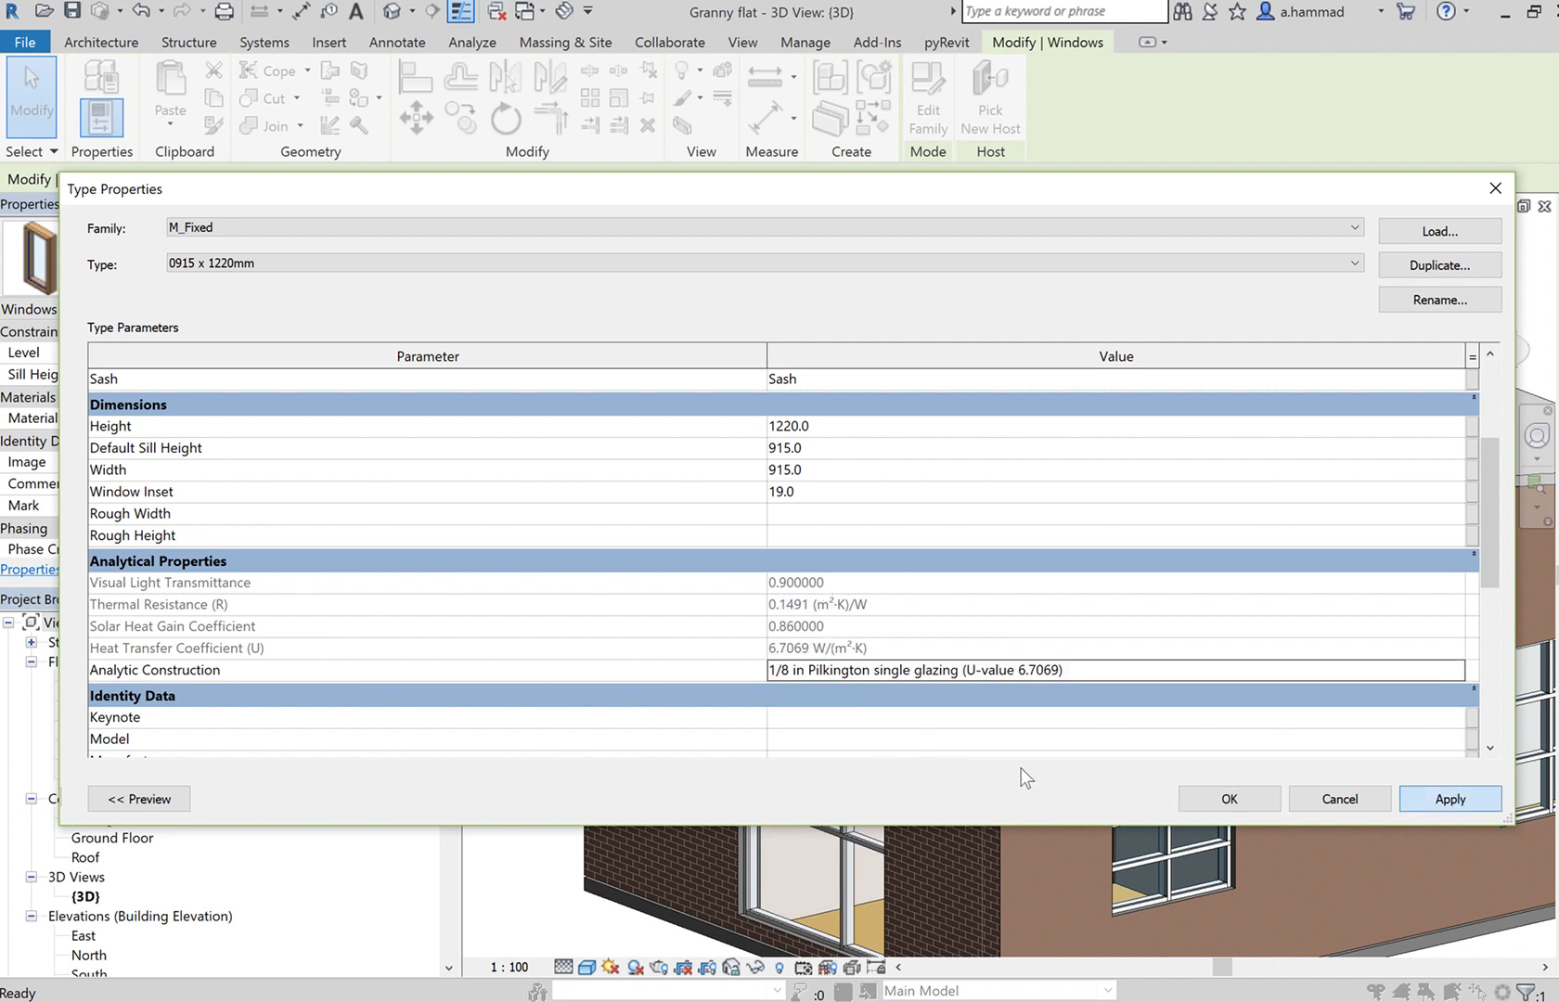
- Set the fixed window type's analytic construction to 1/8 in single panes with 1/4 in cavity and close its type properties
{"action": "left_click", "coordinate": [1455, 670]}
{"action": "scroll", "coordinate": [1065, 747], "scroll_direction": "down", "scroll_amount": 2}
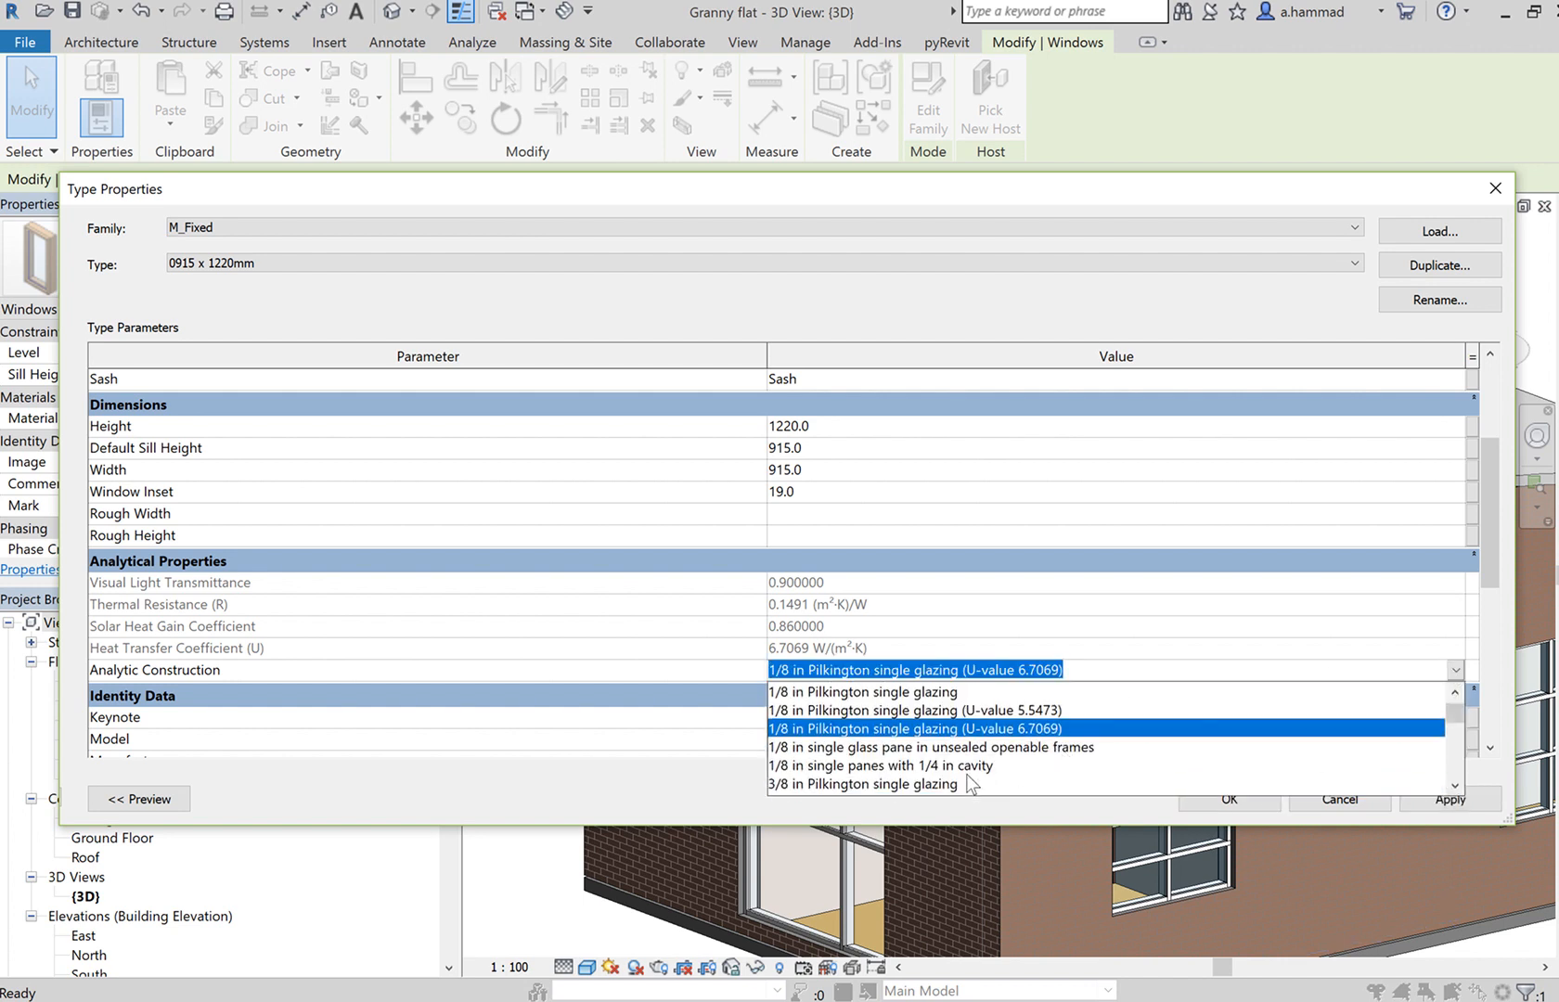
{"action": "left_click", "coordinate": [950, 769]}
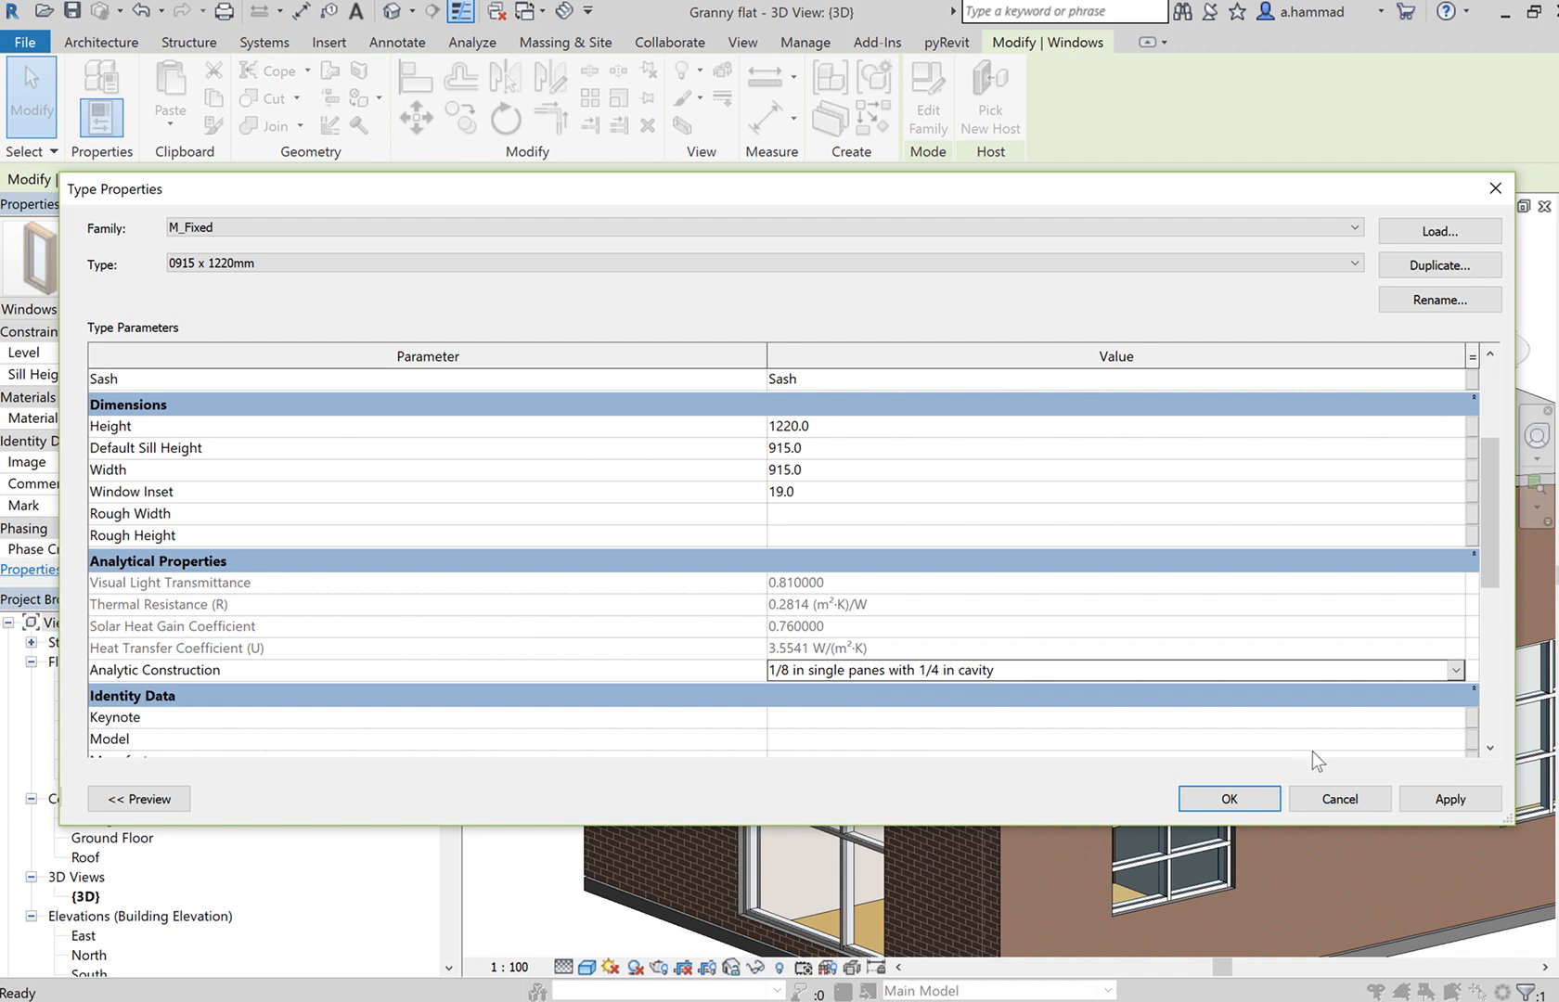
{"action": "left_click", "coordinate": [1457, 670]}
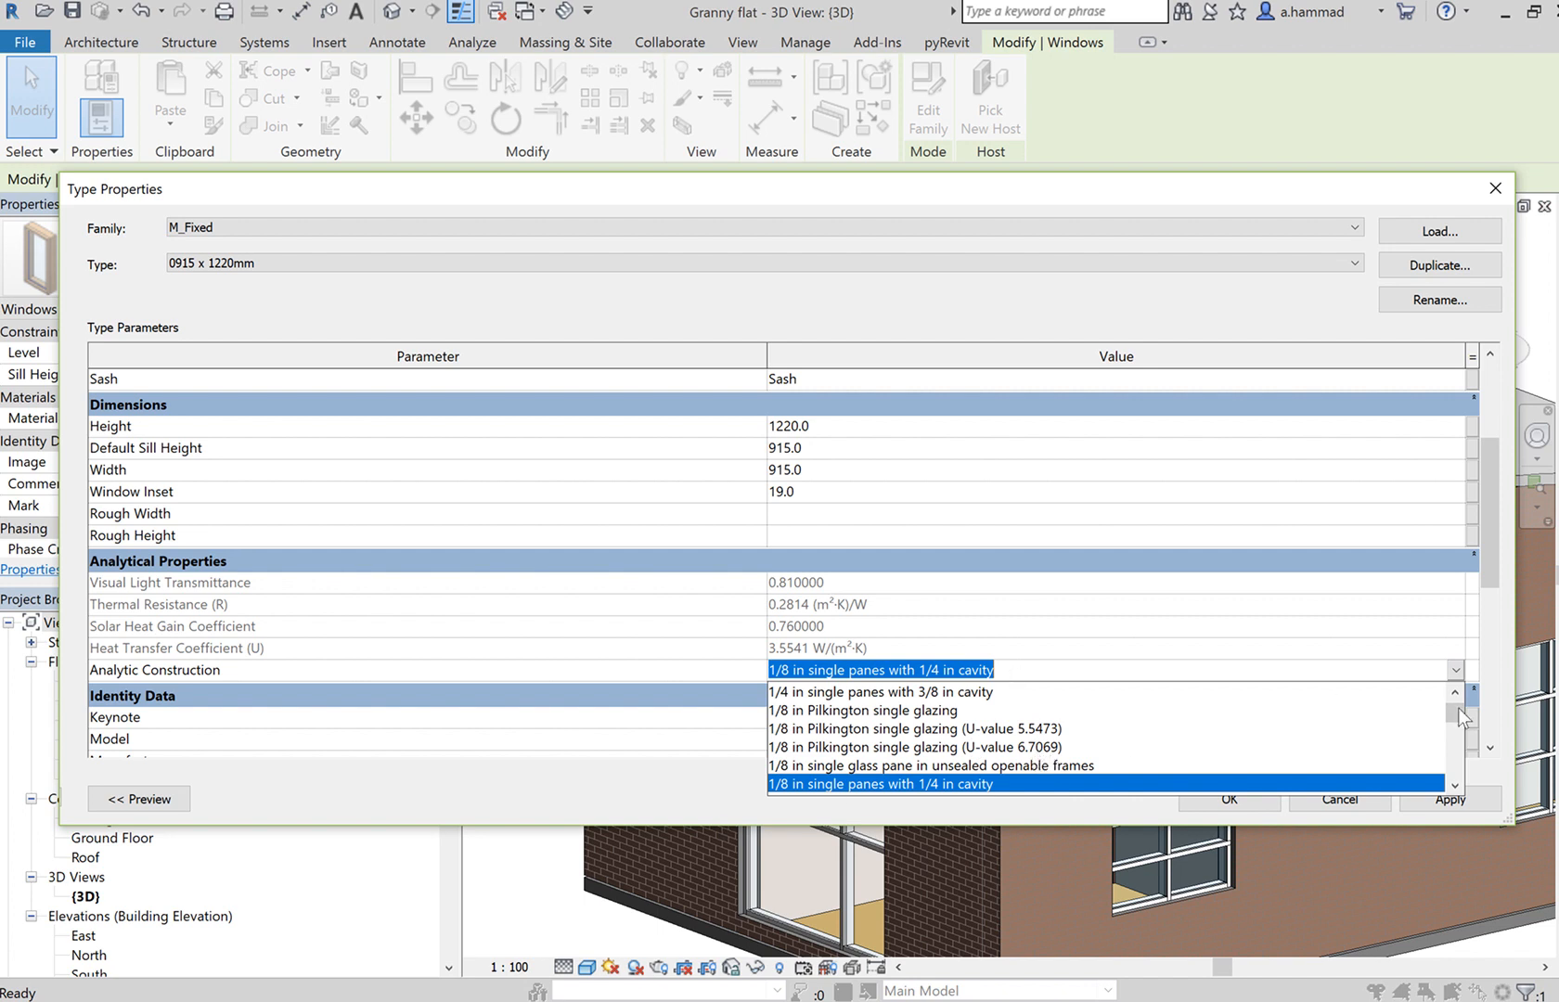
{"action": "left_click", "coordinate": [1384, 662]}
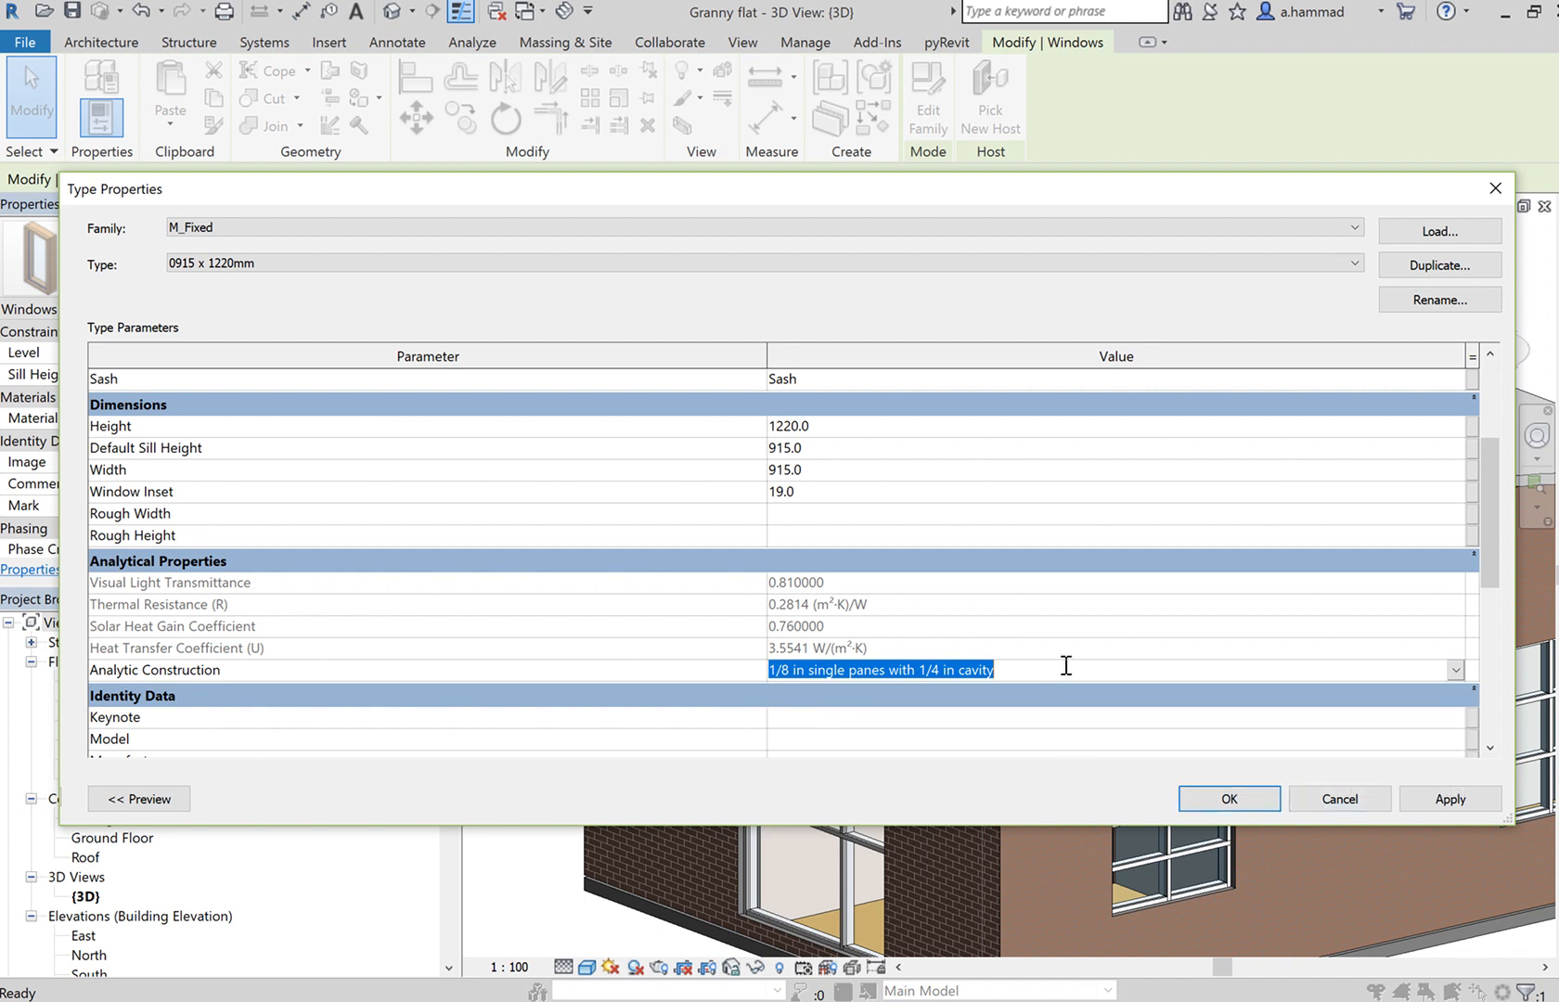
{"action": "left_click", "coordinate": [1471, 803]}
{"action": "left_click", "coordinate": [1186, 800]}
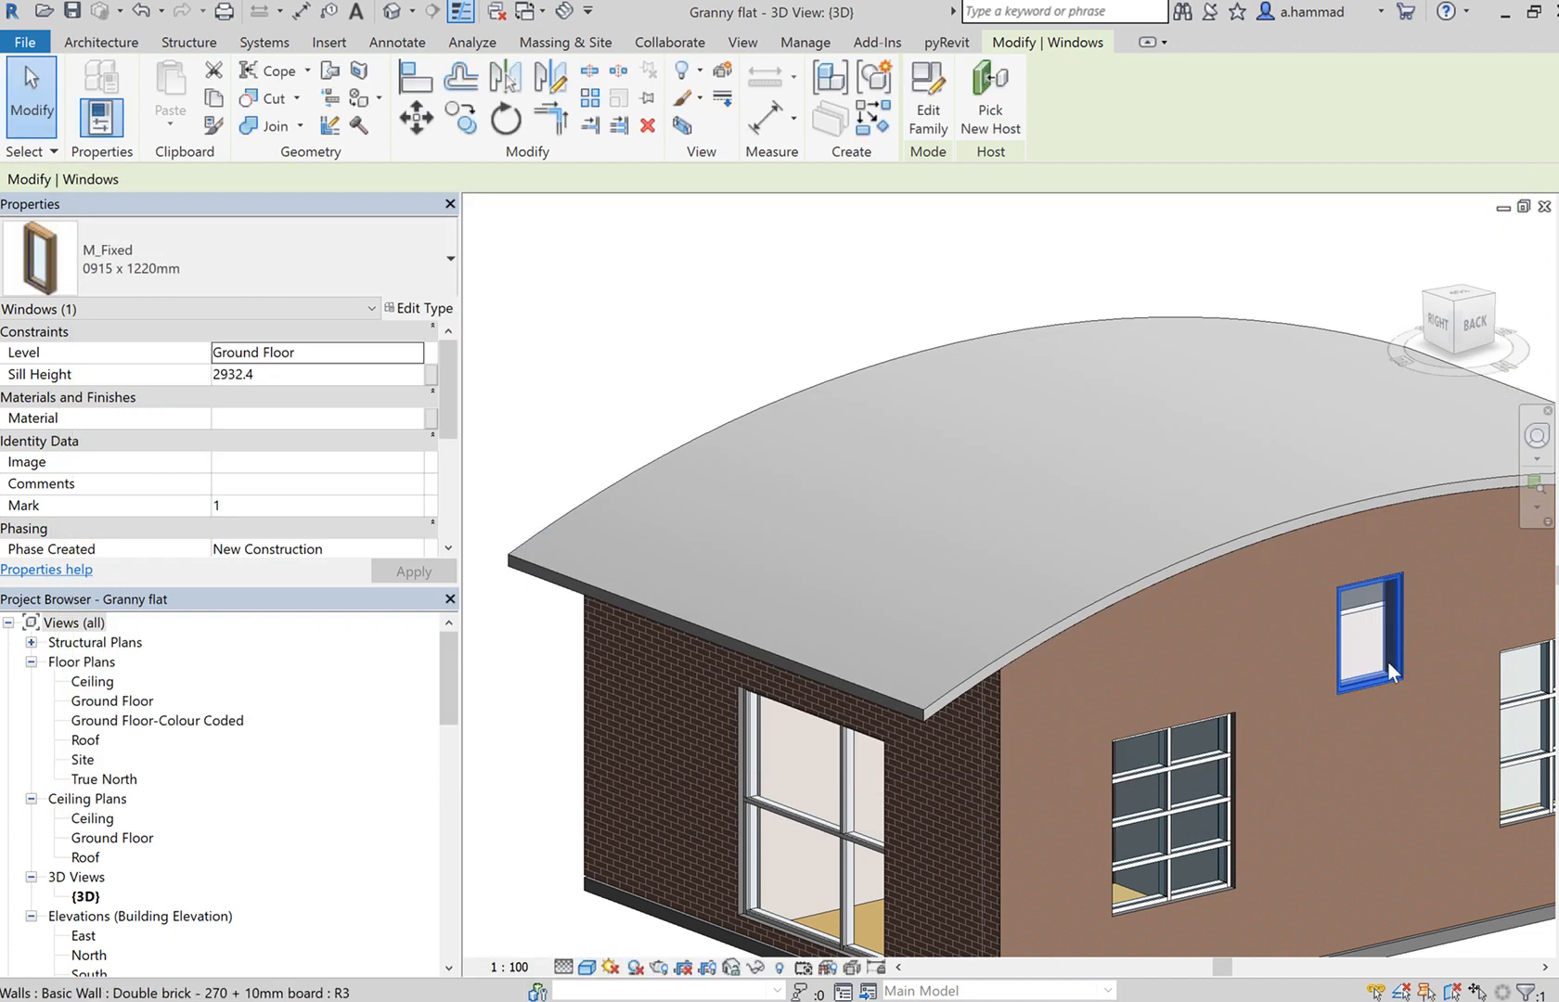
{"action": "left_click", "coordinate": [1387, 660]}
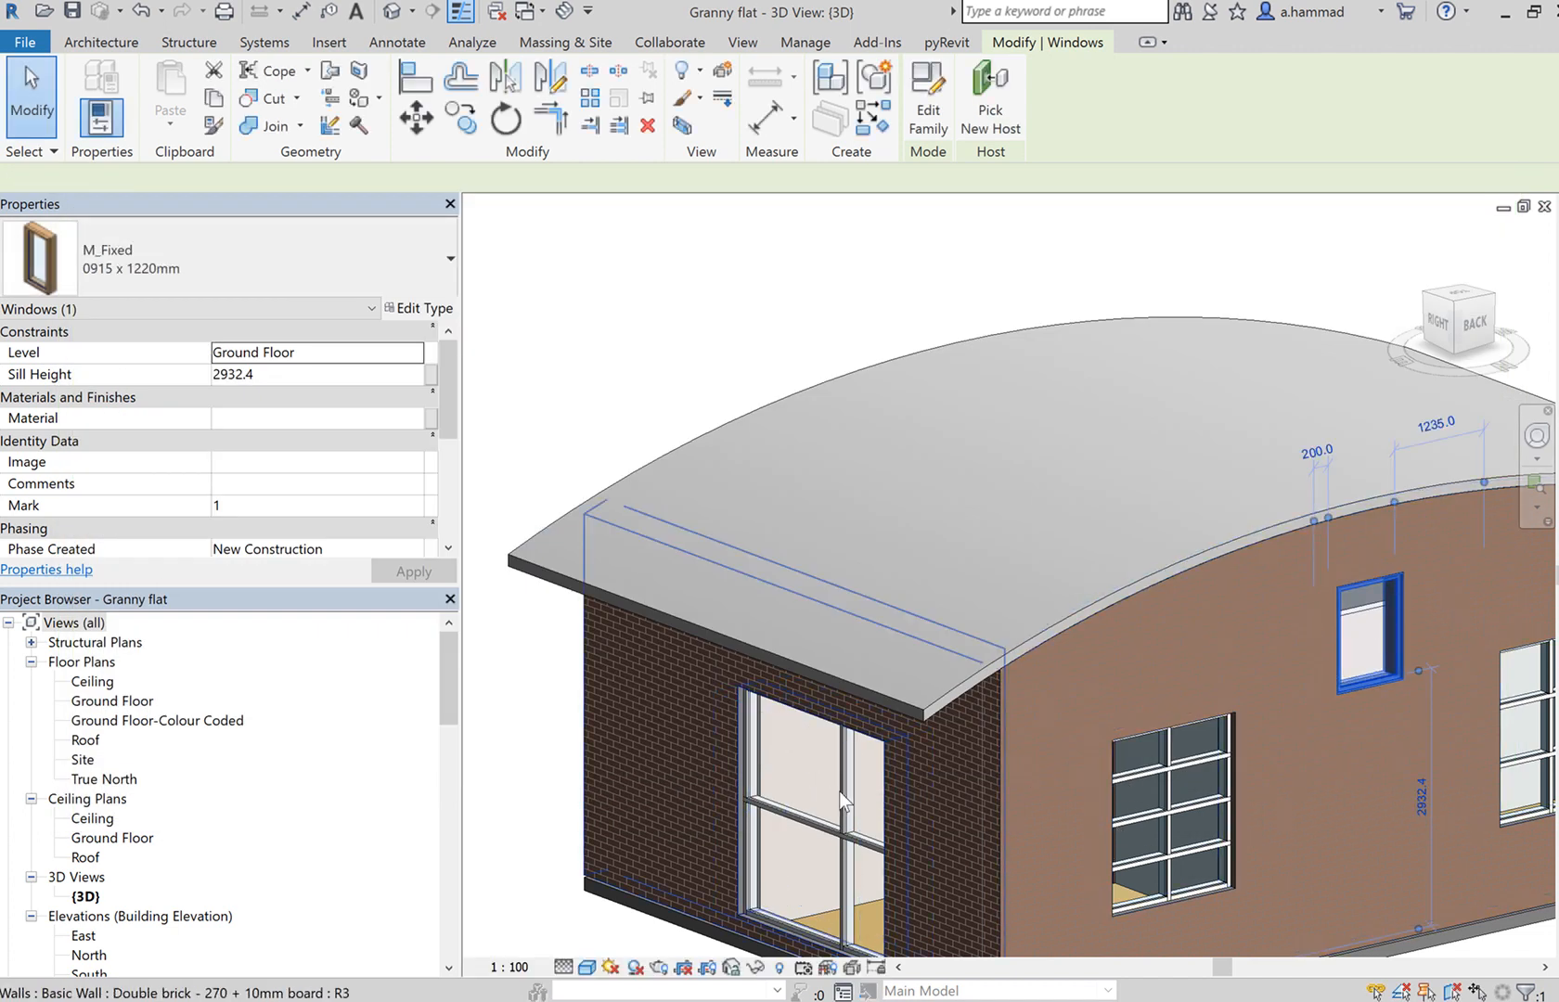
- Check the type properties of the curtain wall in the brick facade for analytical properties, without changing anything
{"action": "left_click", "coordinate": [883, 744]}
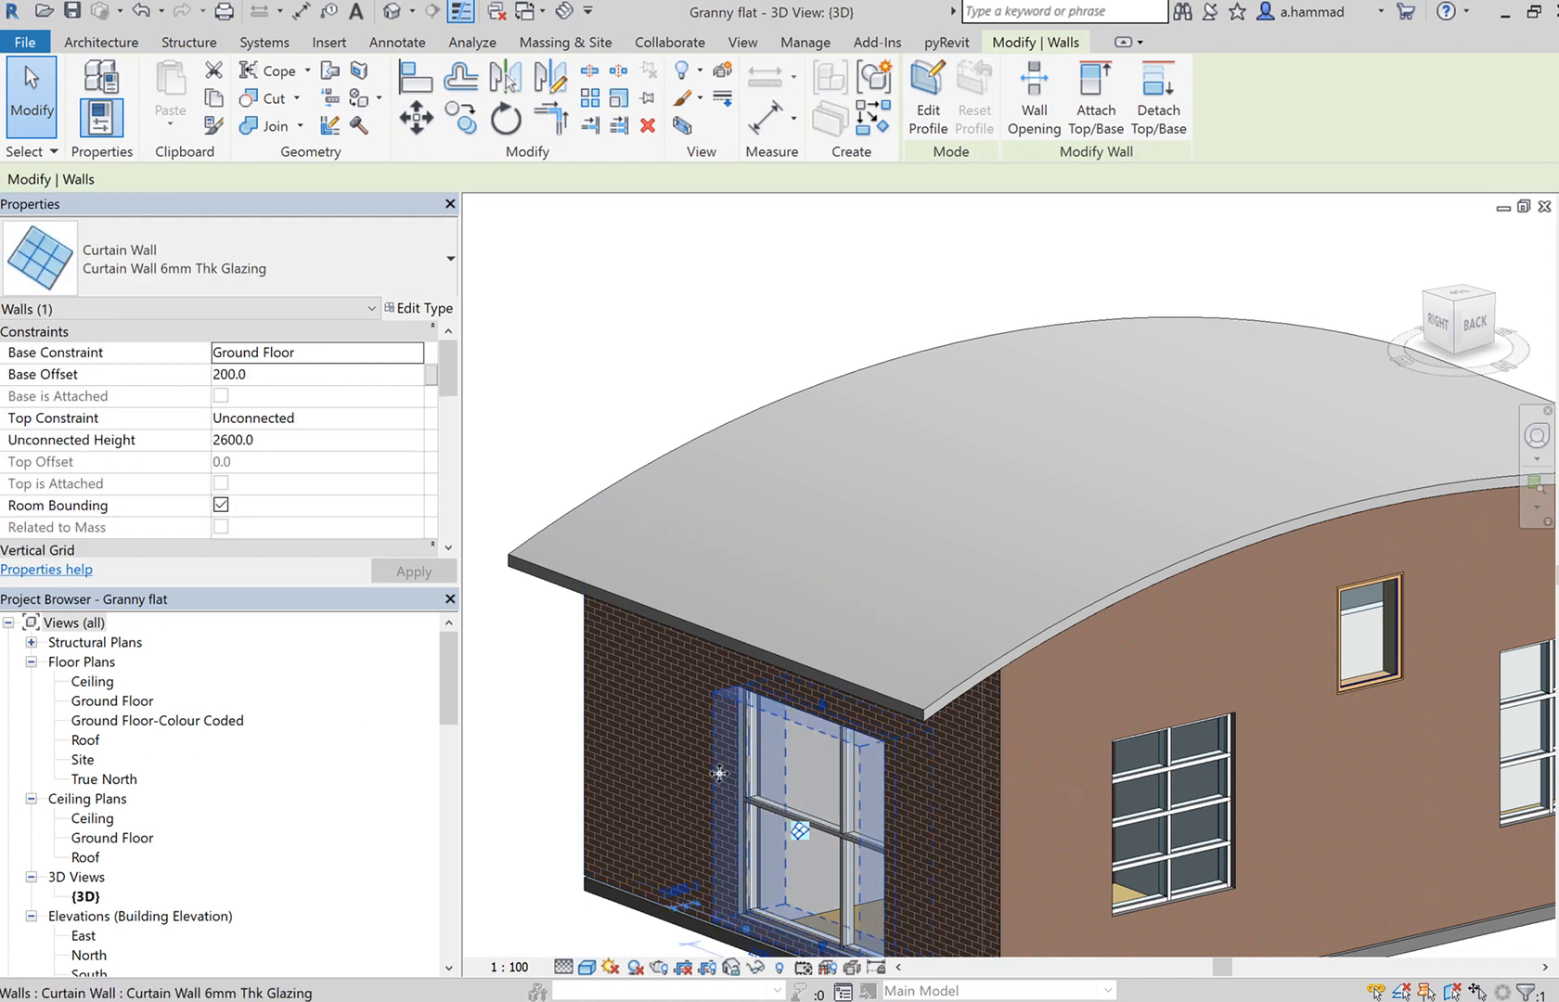
{"action": "left_click", "coordinate": [437, 309]}
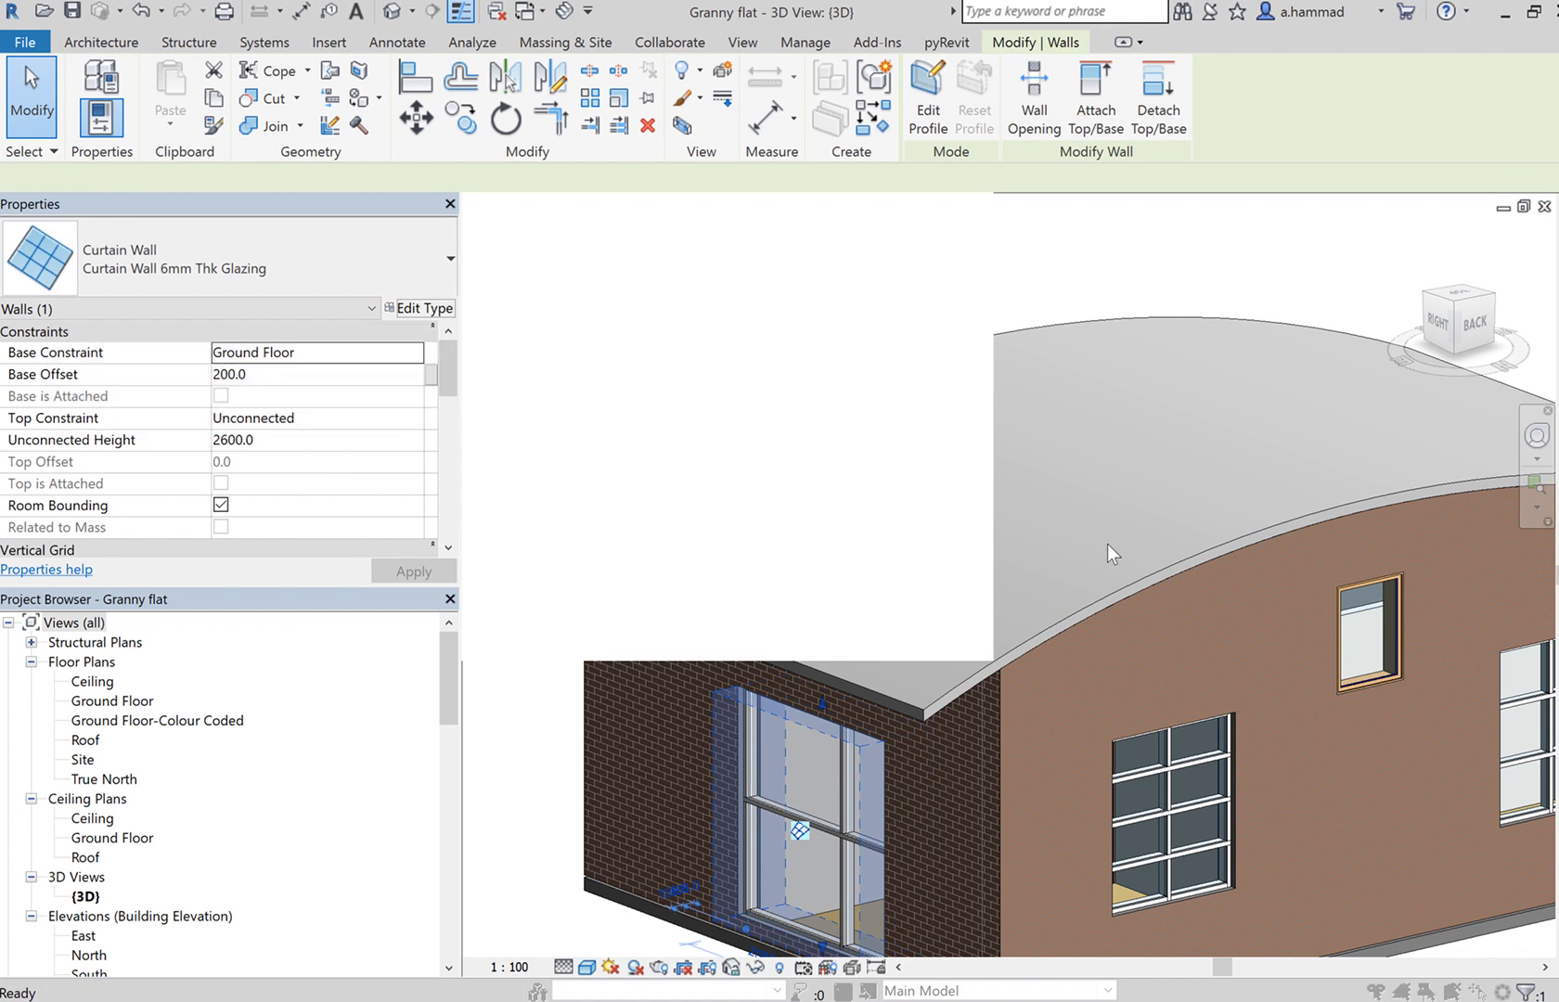
{"action": "scroll", "coordinate": [962, 539], "scroll_direction": "down", "scroll_amount": 3}
{"action": "scroll", "coordinate": [962, 538], "scroll_direction": "down", "scroll_amount": 4}
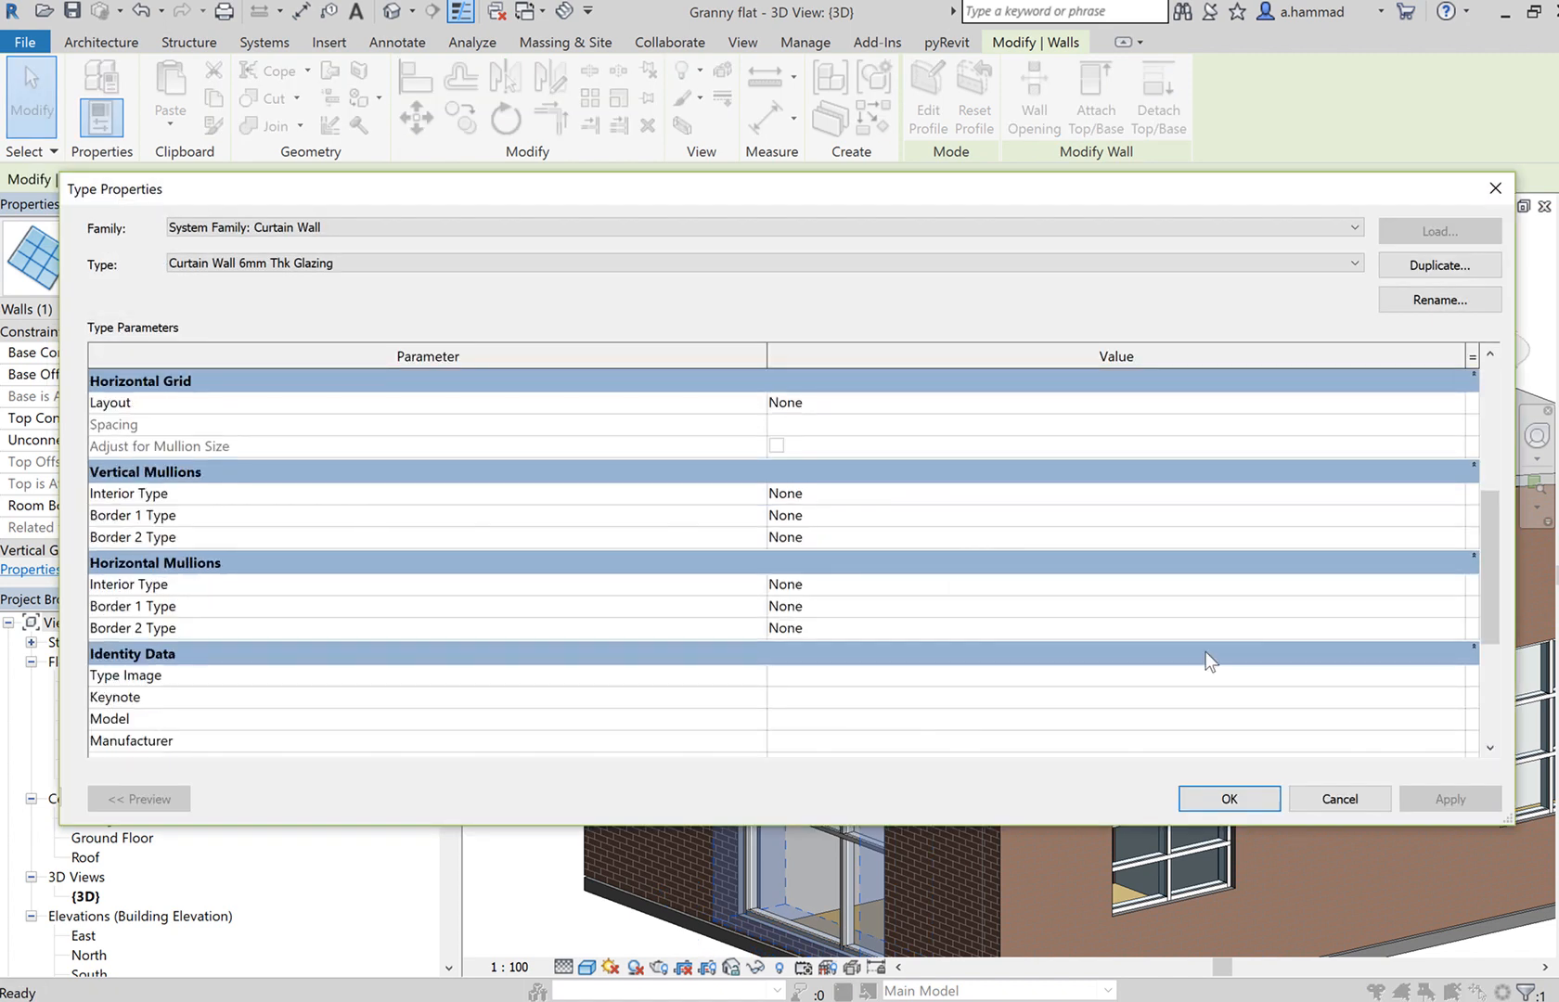
{"action": "scroll", "coordinate": [958, 646], "scroll_direction": "up", "scroll_amount": 7}
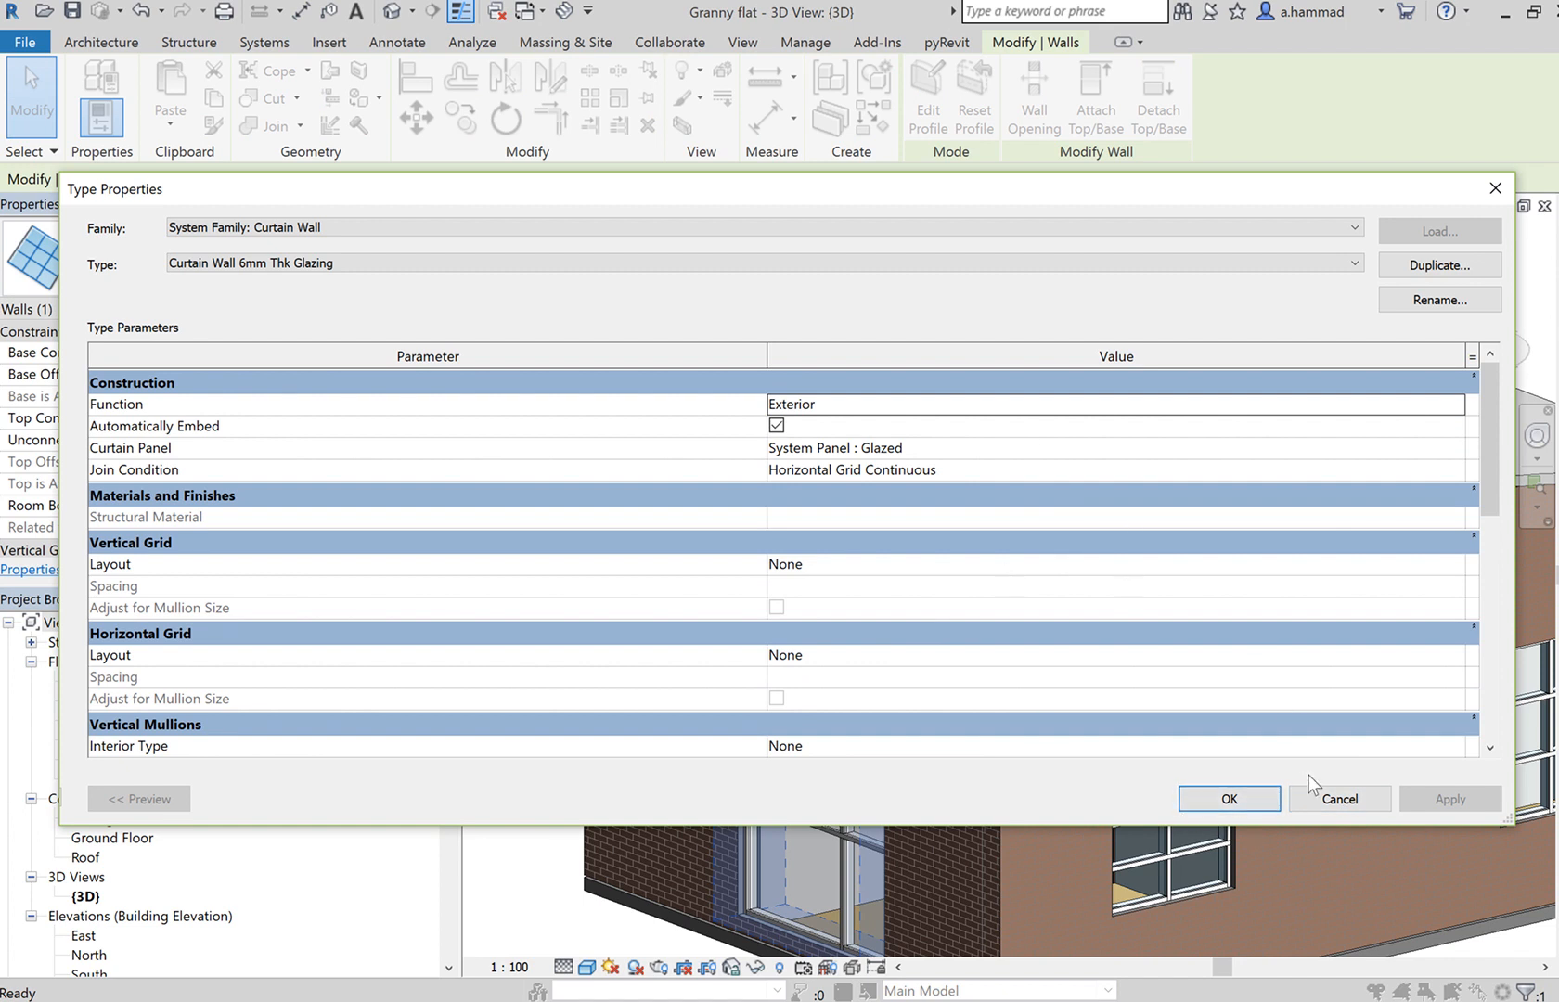
{"action": "left_click", "coordinate": [1350, 803]}
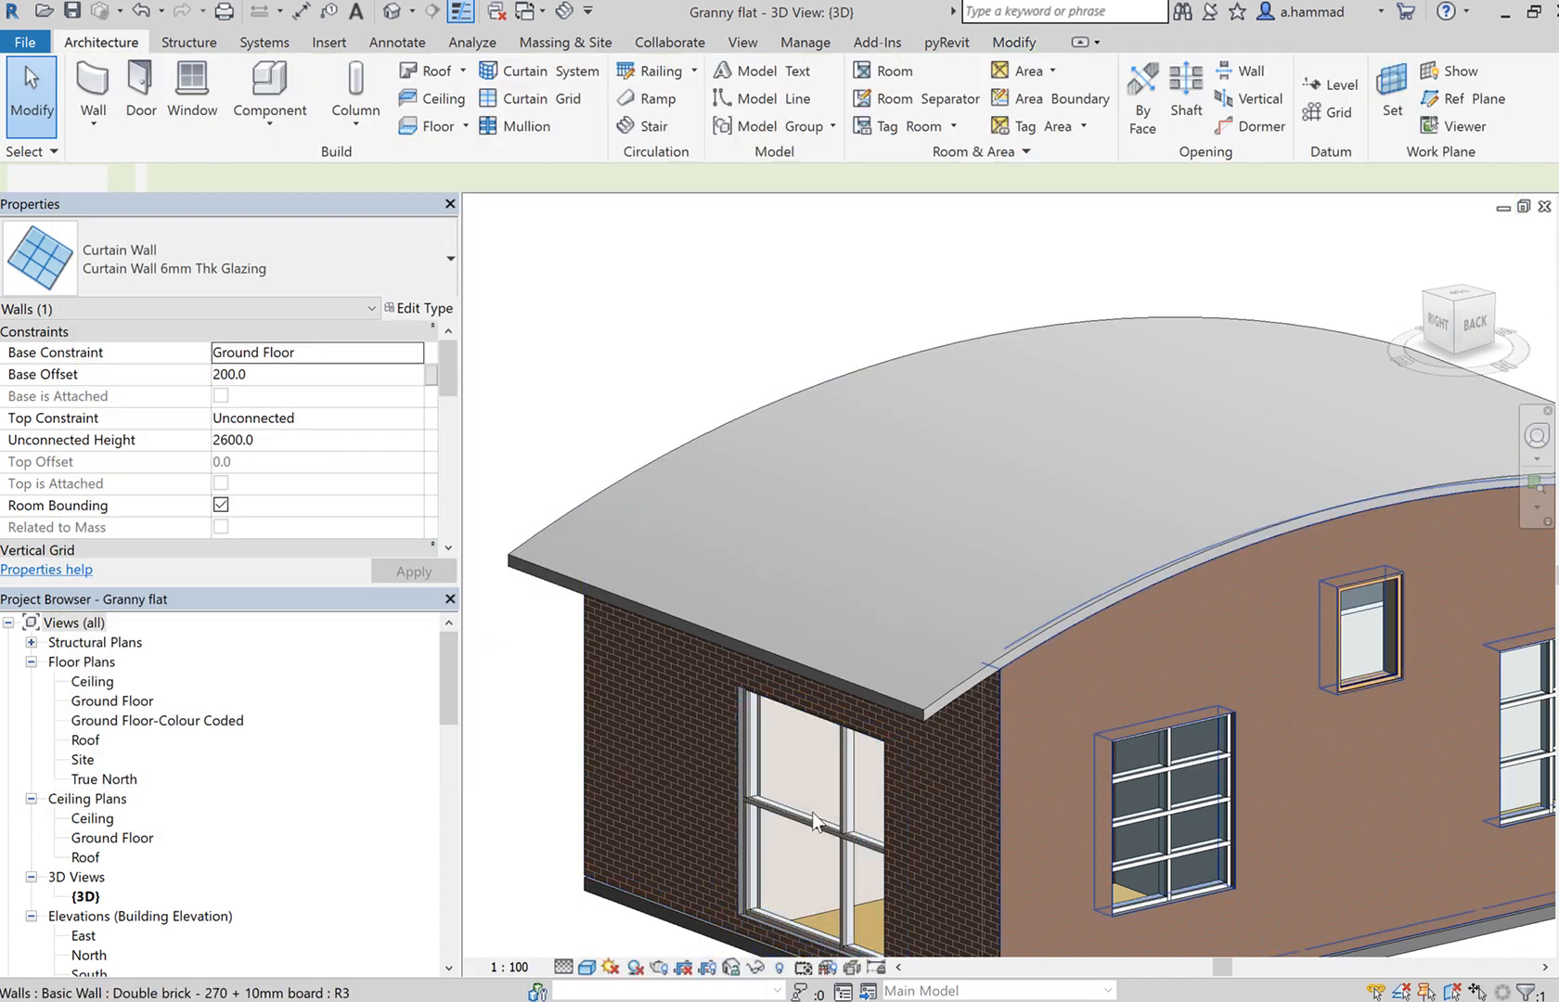
{"action": "key", "text": "Escape"}
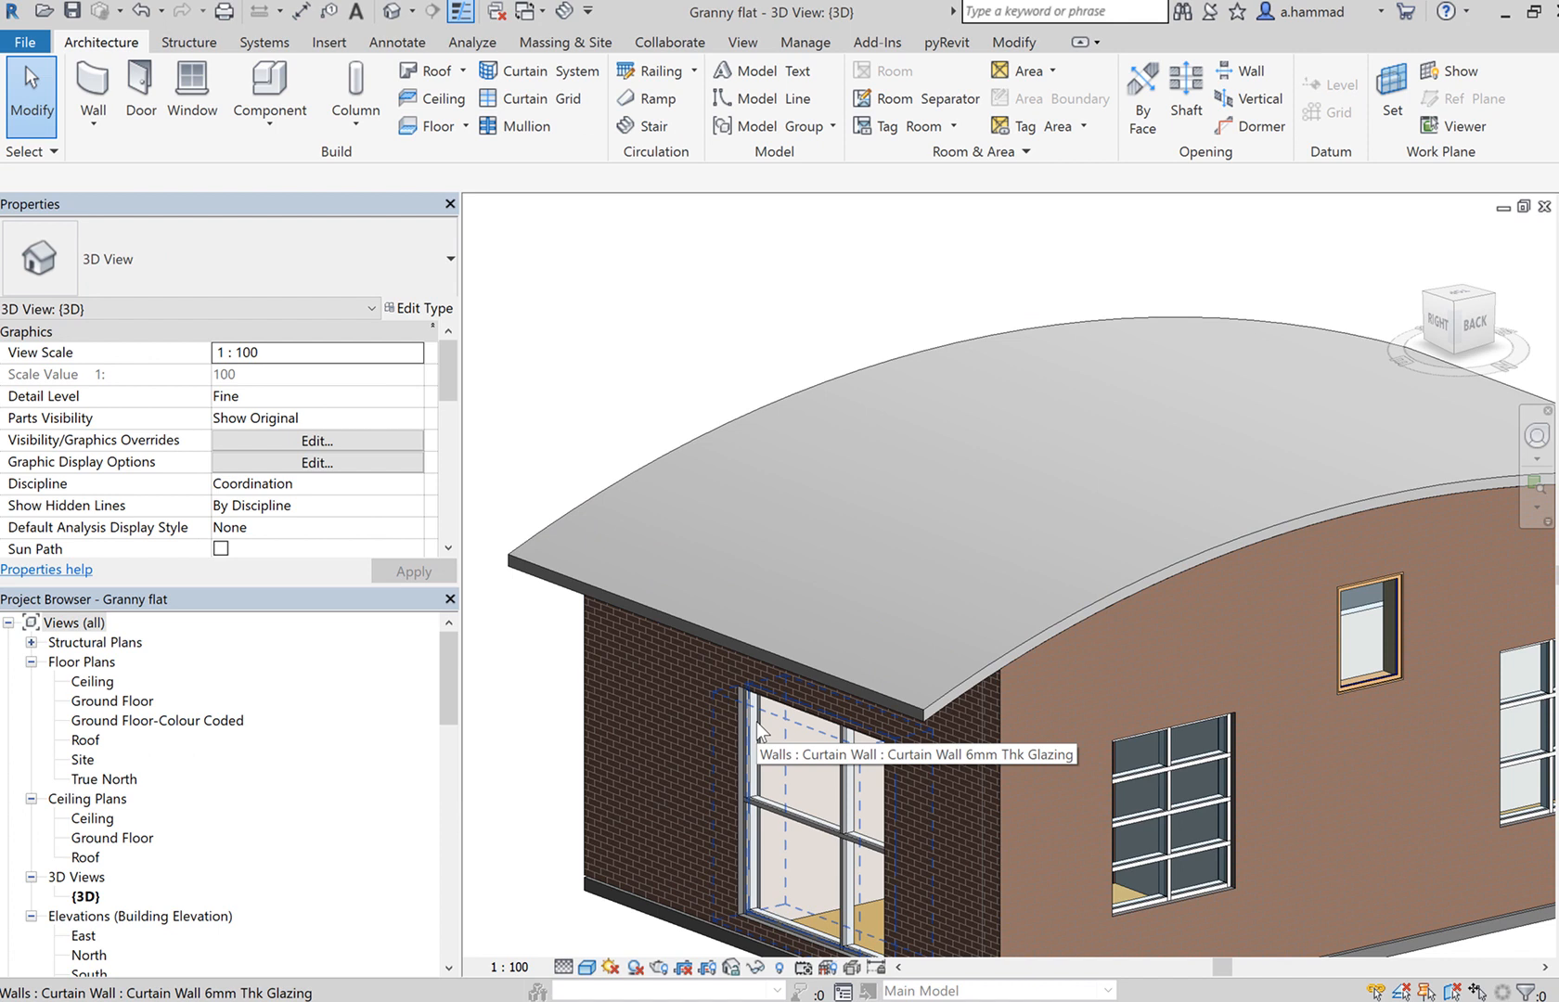
- Open the type properties of the upper glazed panel in the brick facade's curtain wall, showing its analytical properties
{"action": "key", "text": "Tab"}
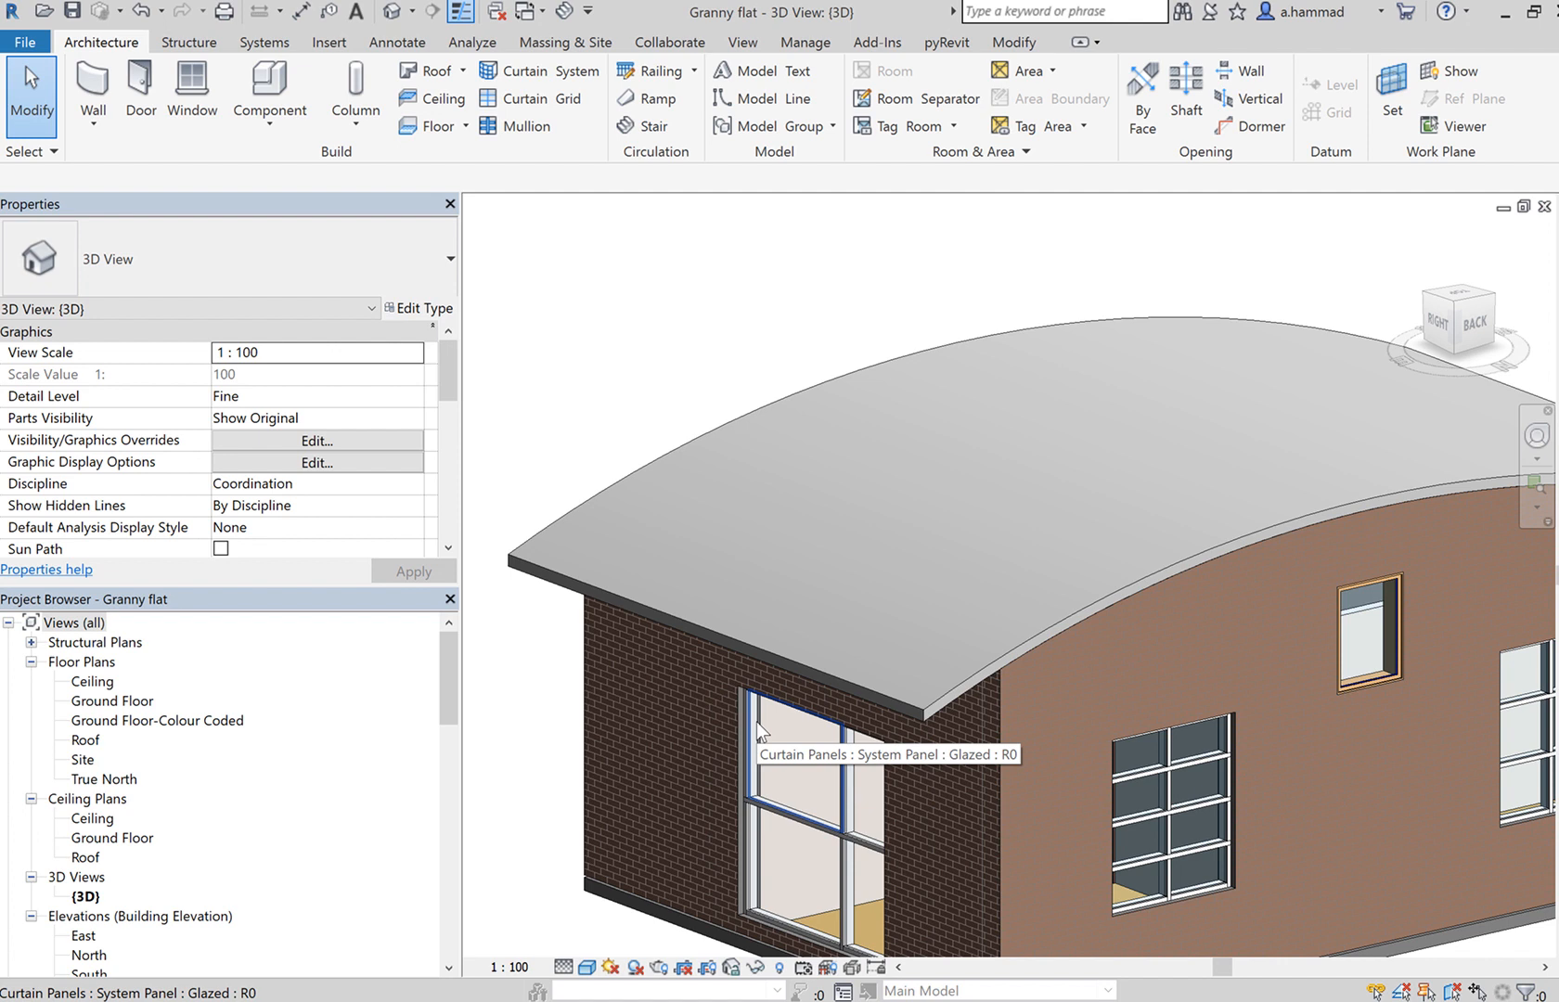
{"action": "left_click", "coordinate": [757, 722]}
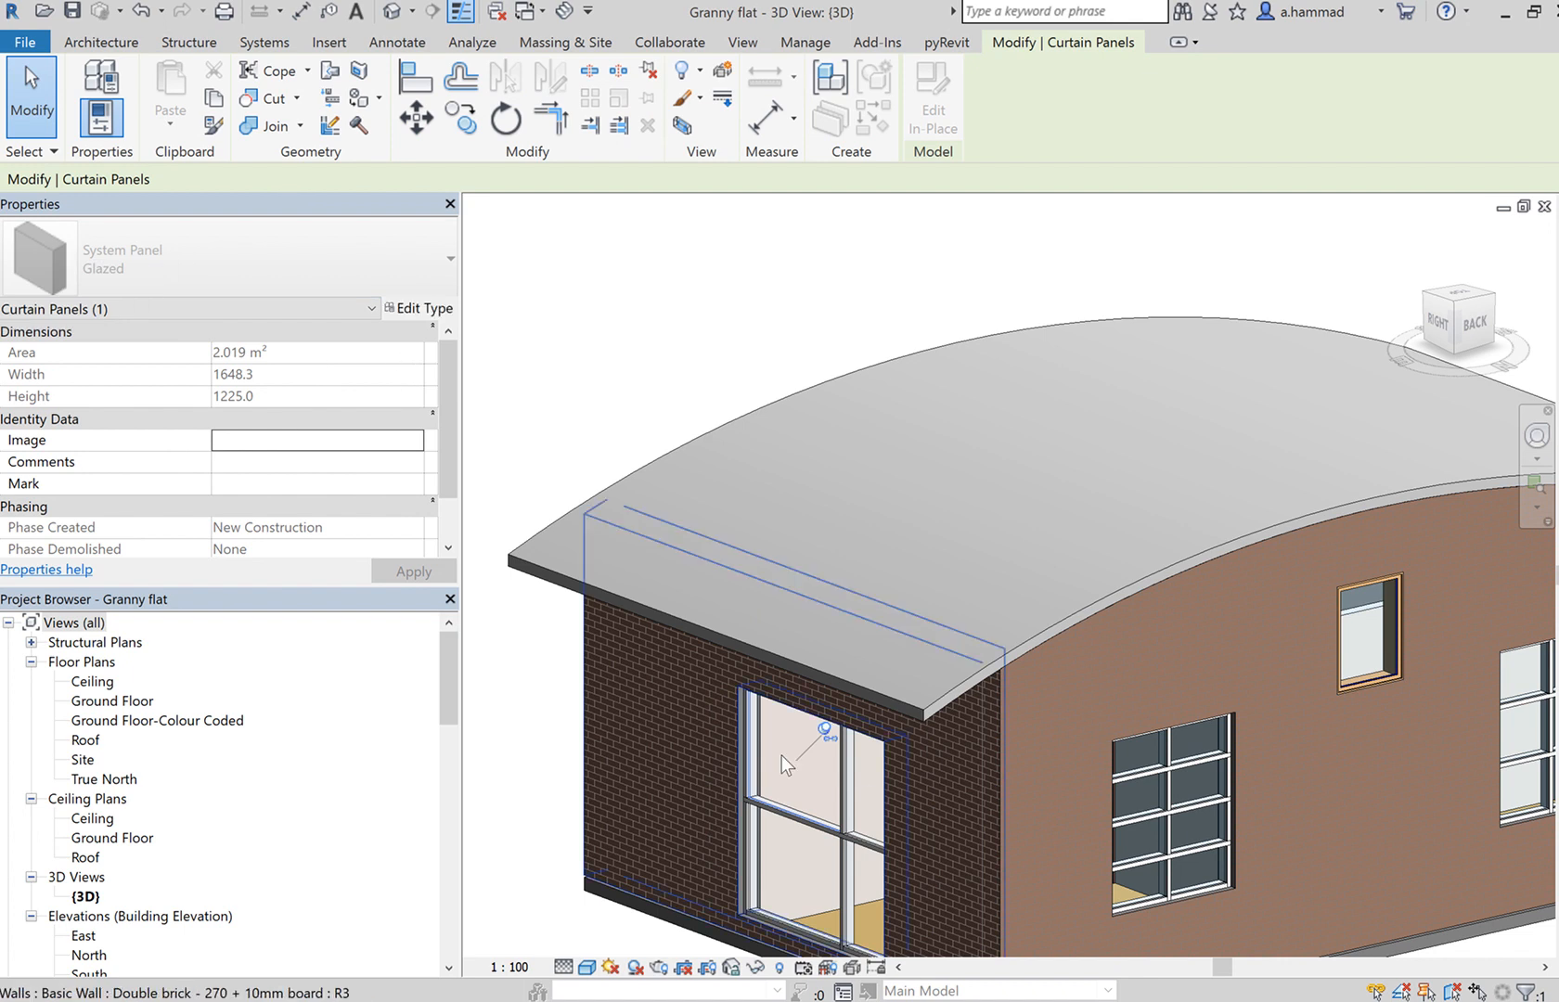
{"action": "left_click", "coordinate": [411, 309]}
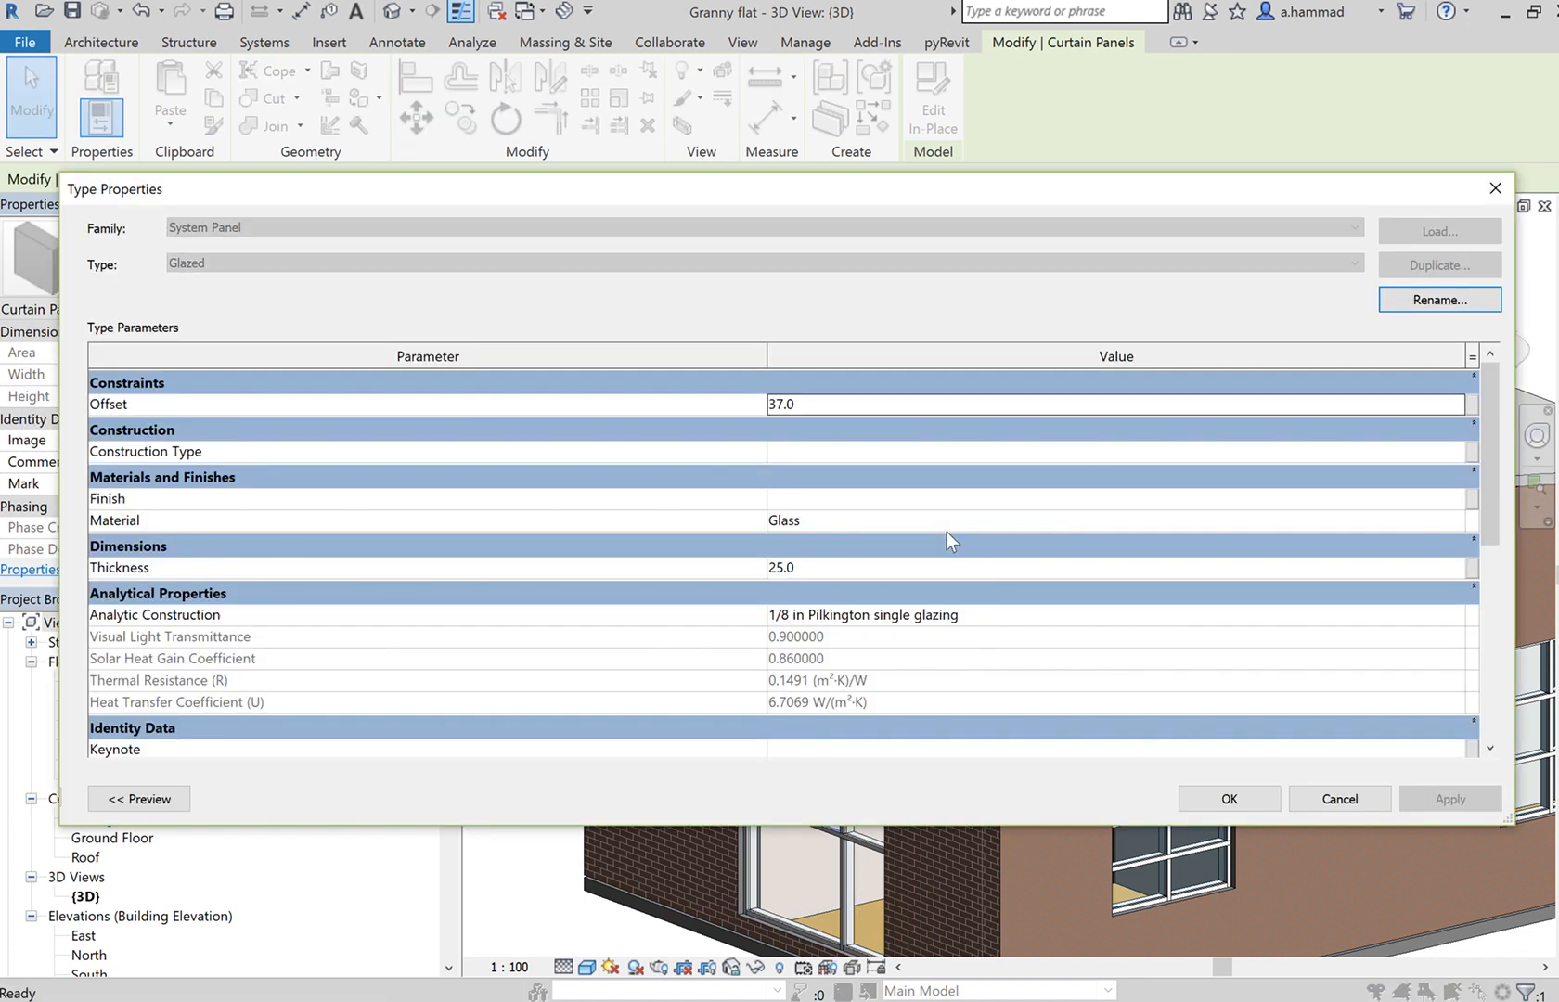
{"action": "scroll", "coordinate": [1489, 503], "scroll_direction": "down", "scroll_amount": 1}
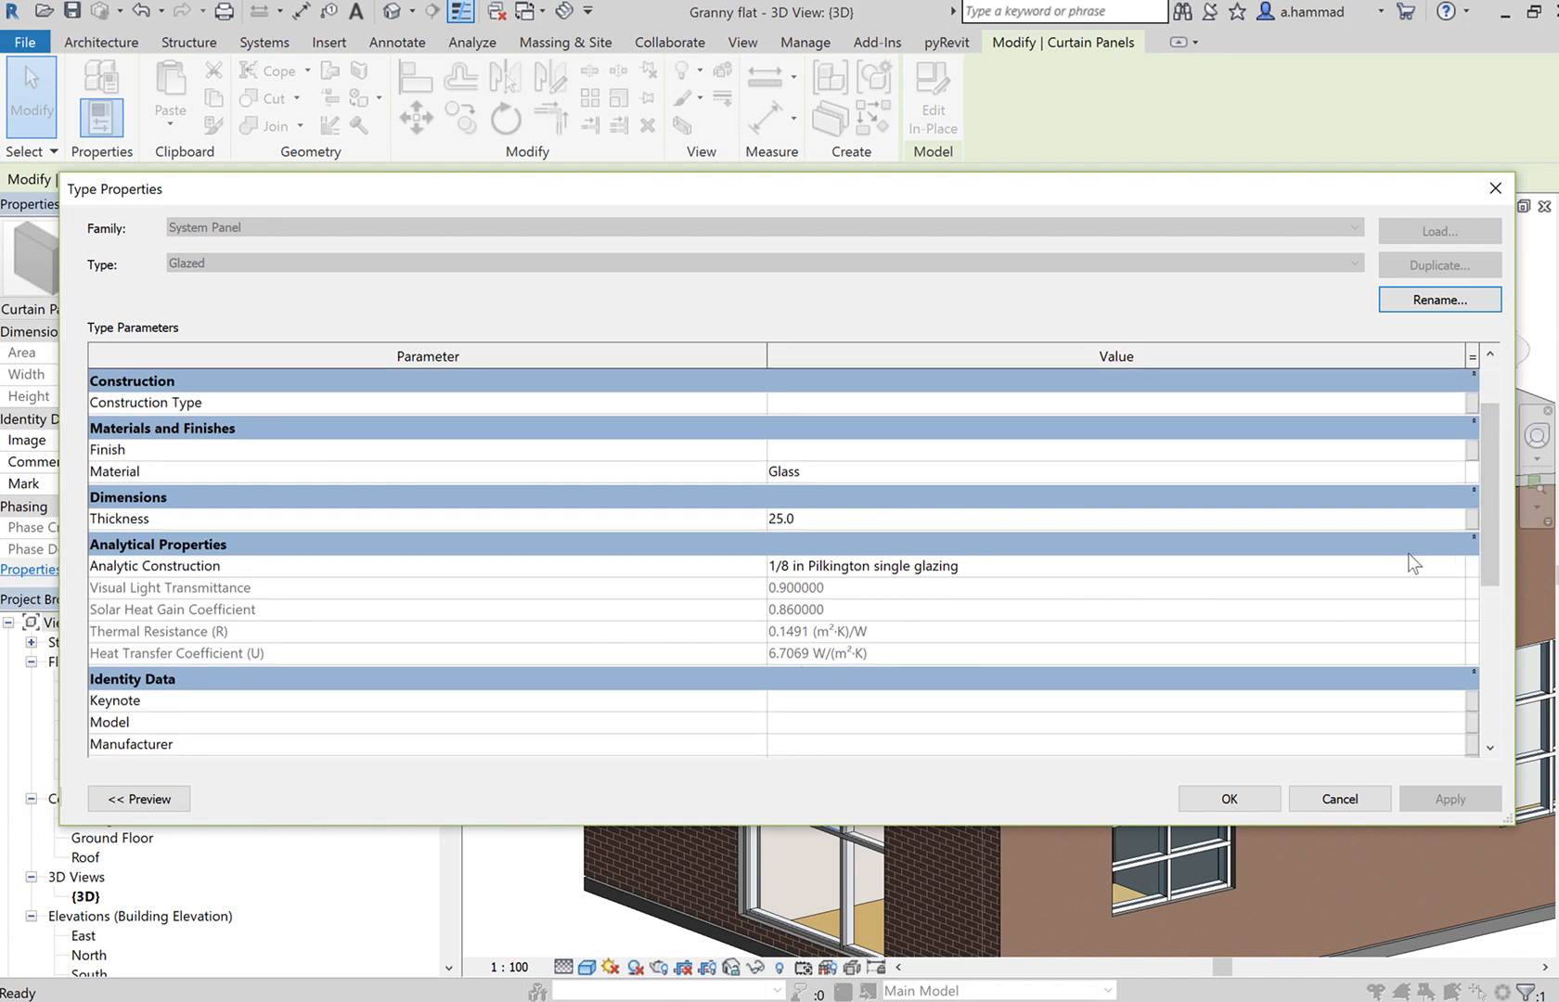
- Choose 1/8 in Pilkington single glazing (U-value 6.7069) as the glazed system panel's analytic construction
{"action": "left_click", "coordinate": [1453, 565]}
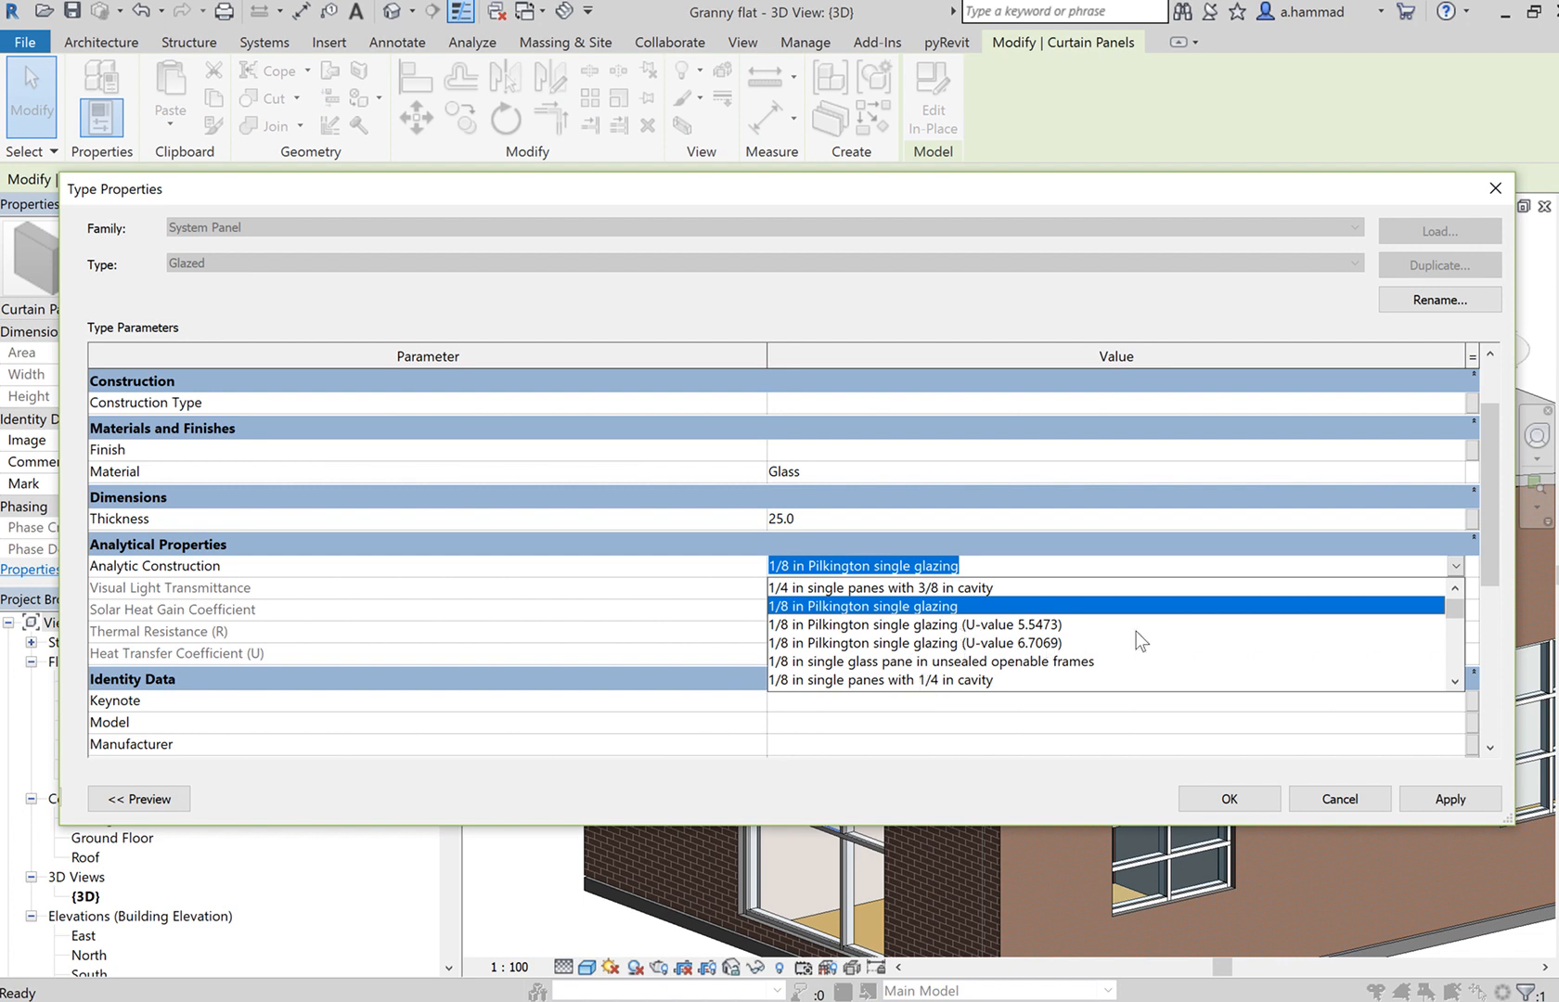
{"action": "left_click", "coordinate": [966, 645]}
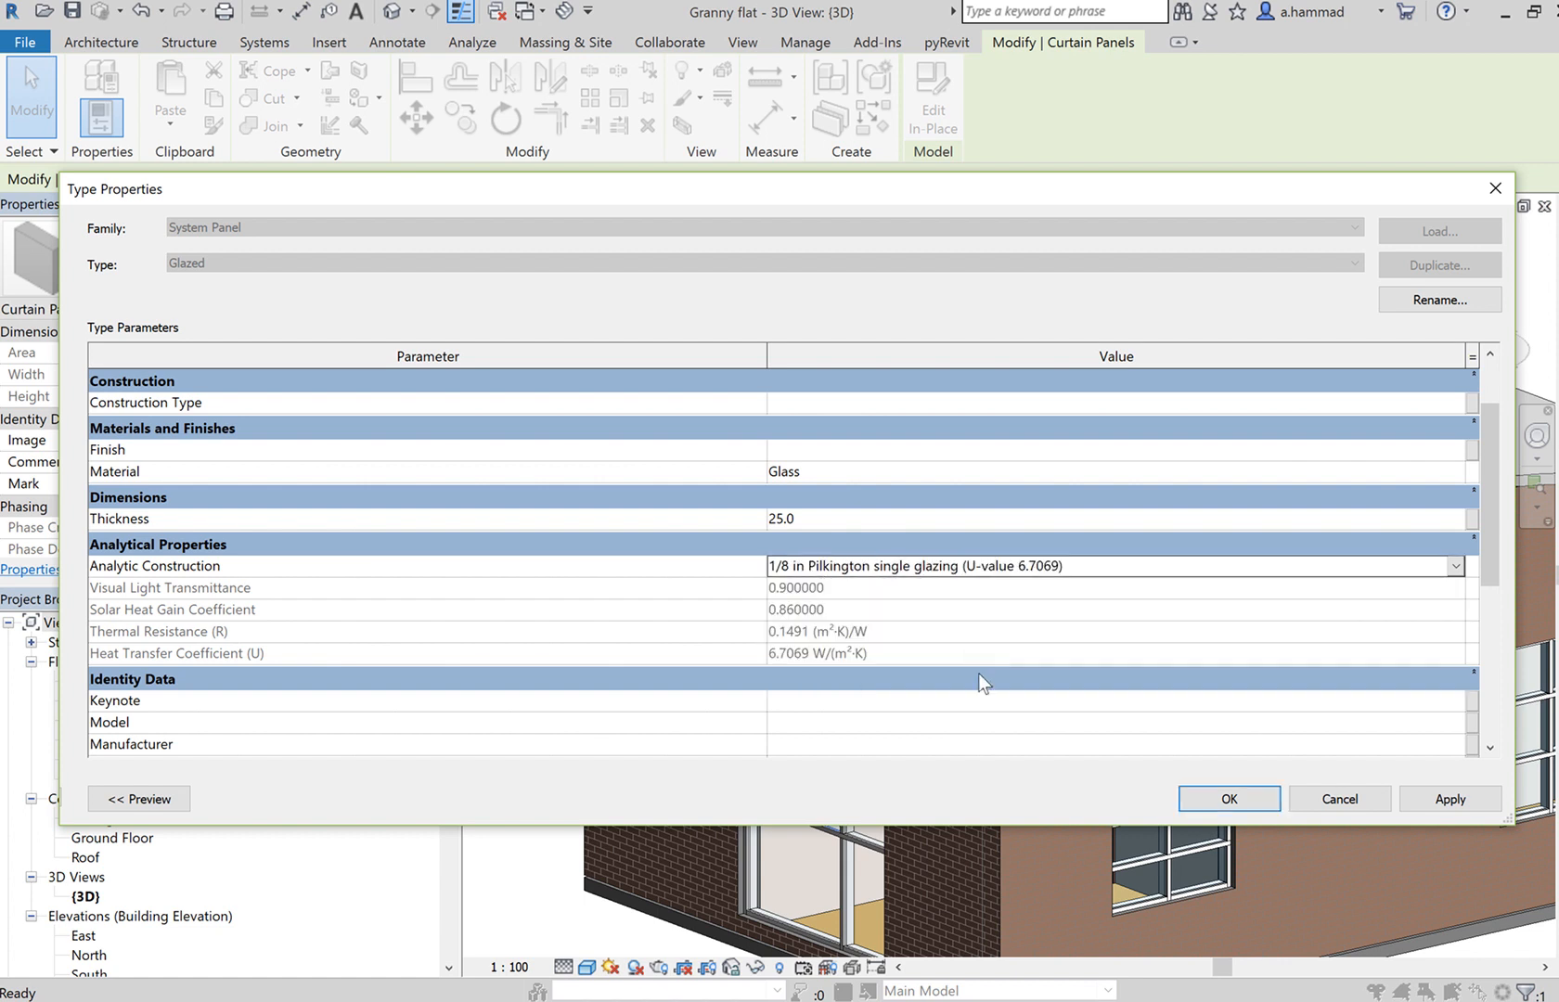
- Set the glazed system panel's analytic construction to 1/8 in Pilkington single glazing (U-value 5.5473) and accept the type properties
{"action": "left_click", "coordinate": [1456, 566]}
{"action": "left_click", "coordinate": [1027, 661]}
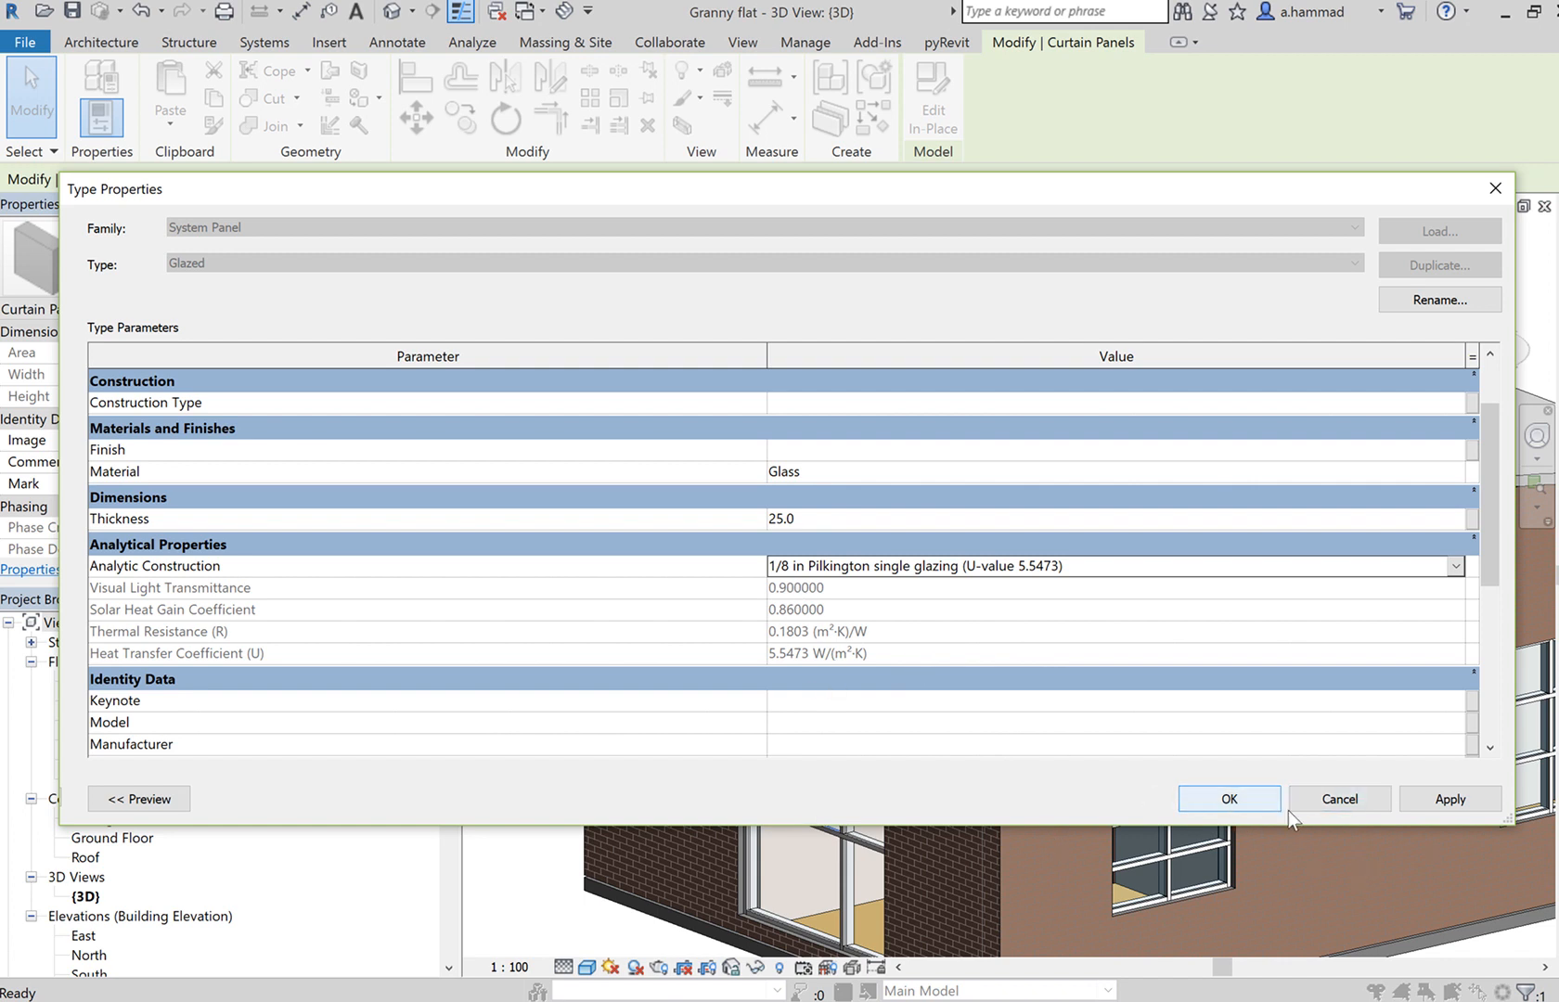
{"action": "left_click", "coordinate": [1244, 802]}
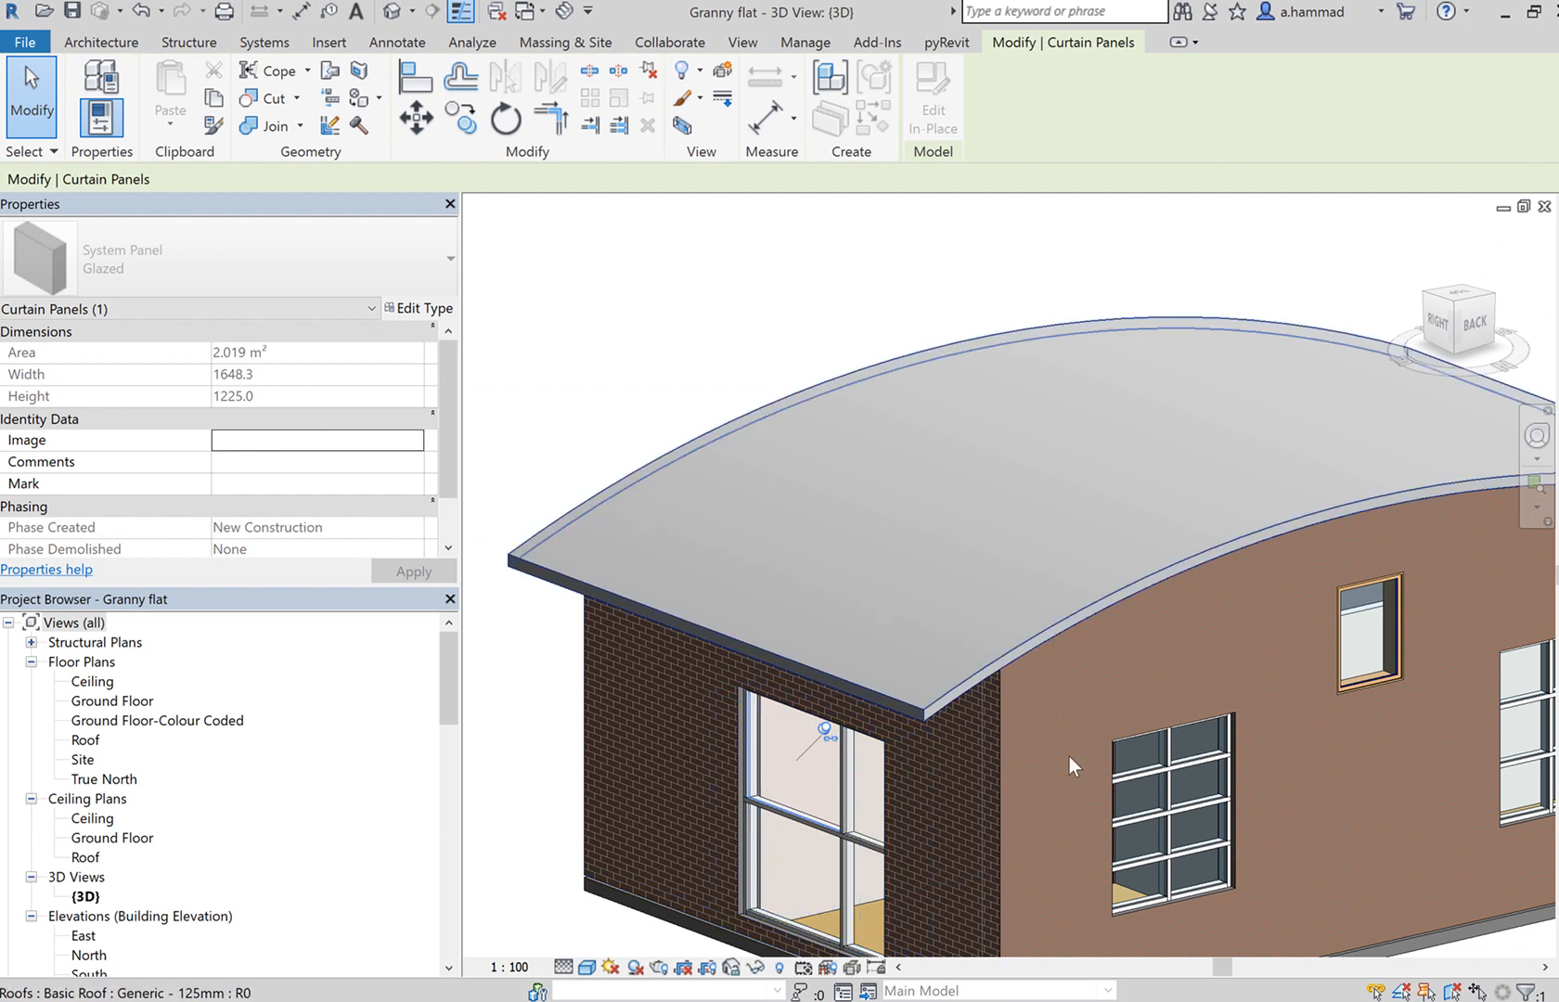
- Inspect the instance properties of the window-like curtain wall in the front brick facade, including Room Bounding, and clear the selection
{"action": "scroll", "coordinate": [1115, 770], "scroll_direction": "down", "scroll_amount": 2}
{"action": "scroll", "coordinate": [1113, 768], "scroll_direction": "down", "scroll_amount": 2}
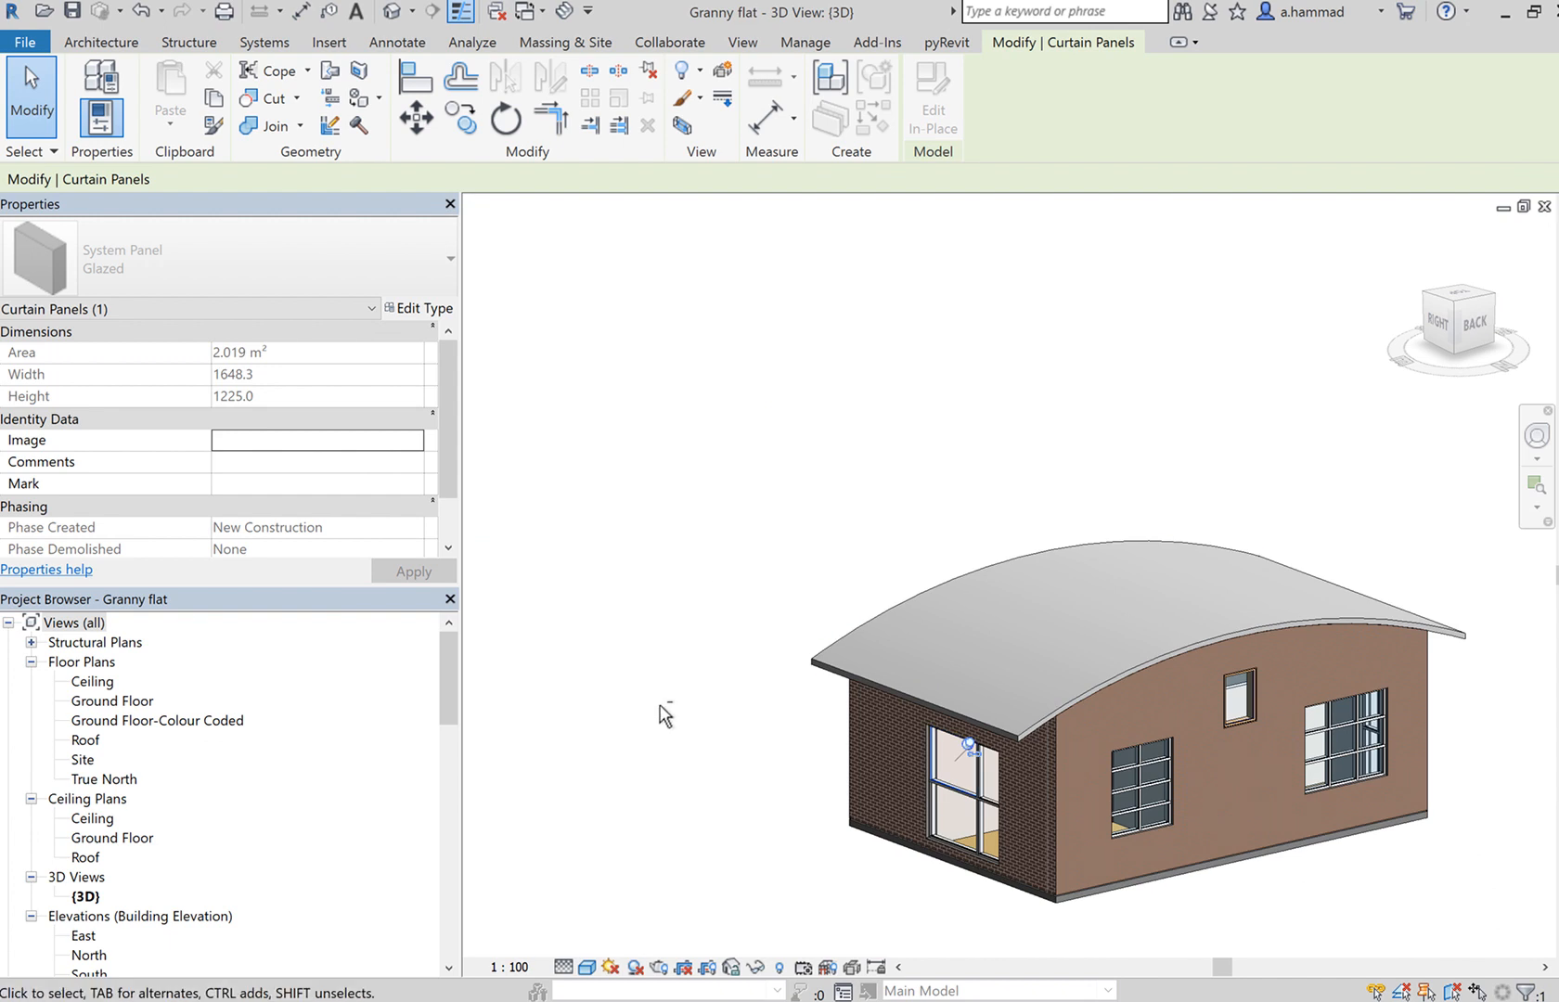
{"action": "middle_click_drag", "start_coordinate": [769, 737], "coordinate": [1026, 811], "text": "shift"}
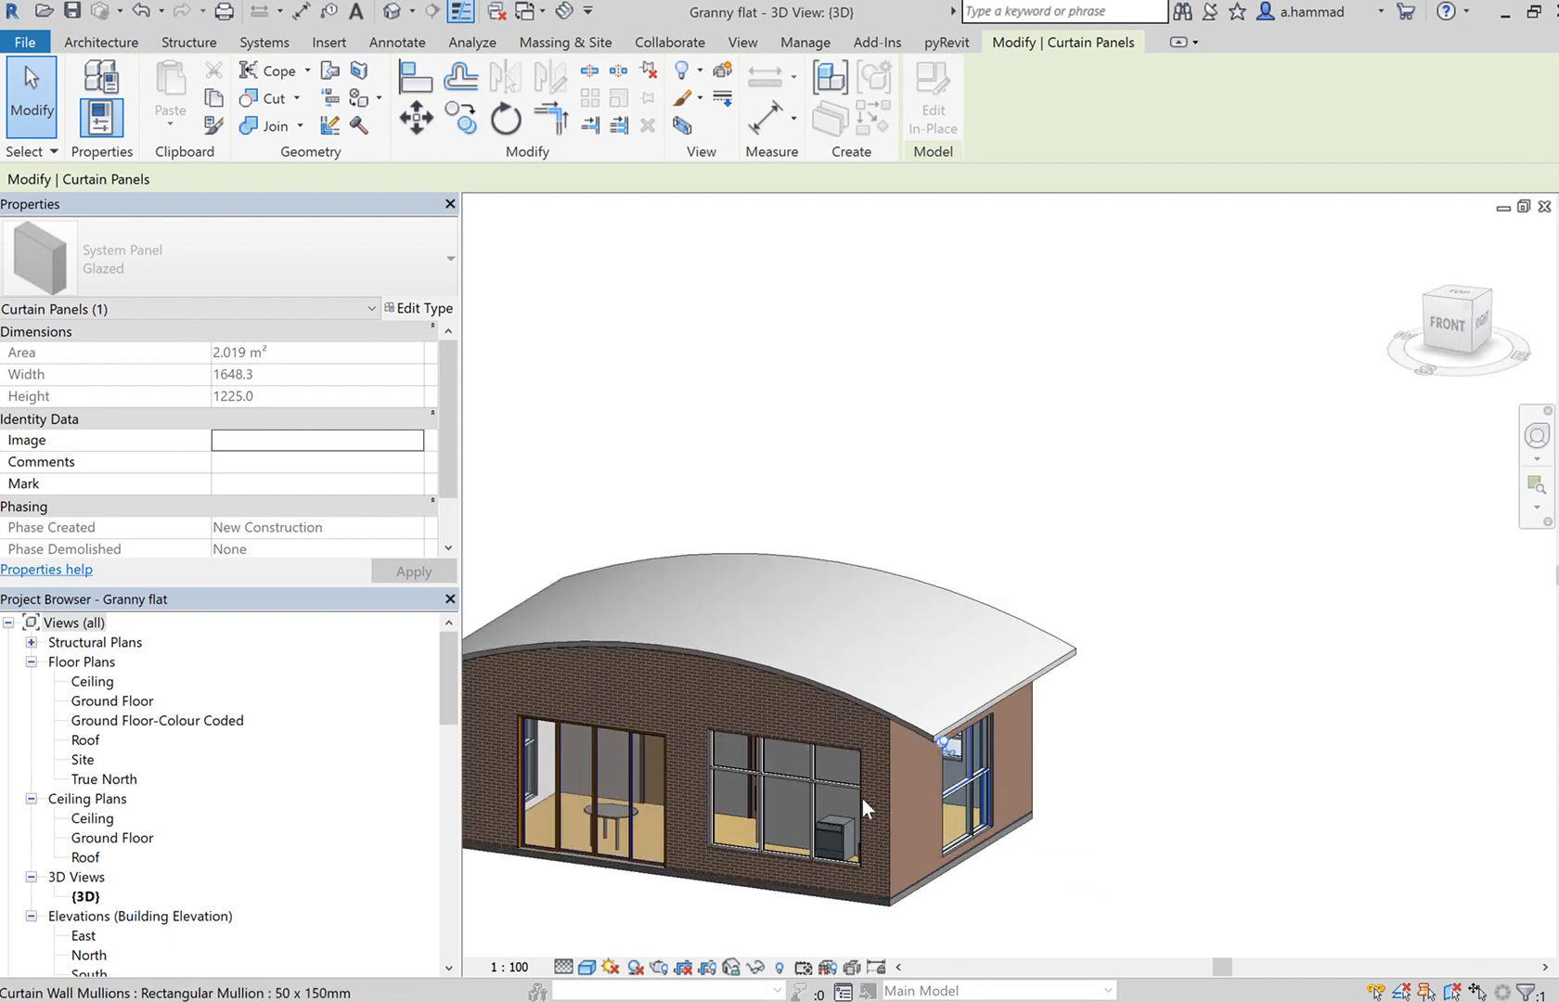
{"action": "left_click", "coordinate": [814, 757]}
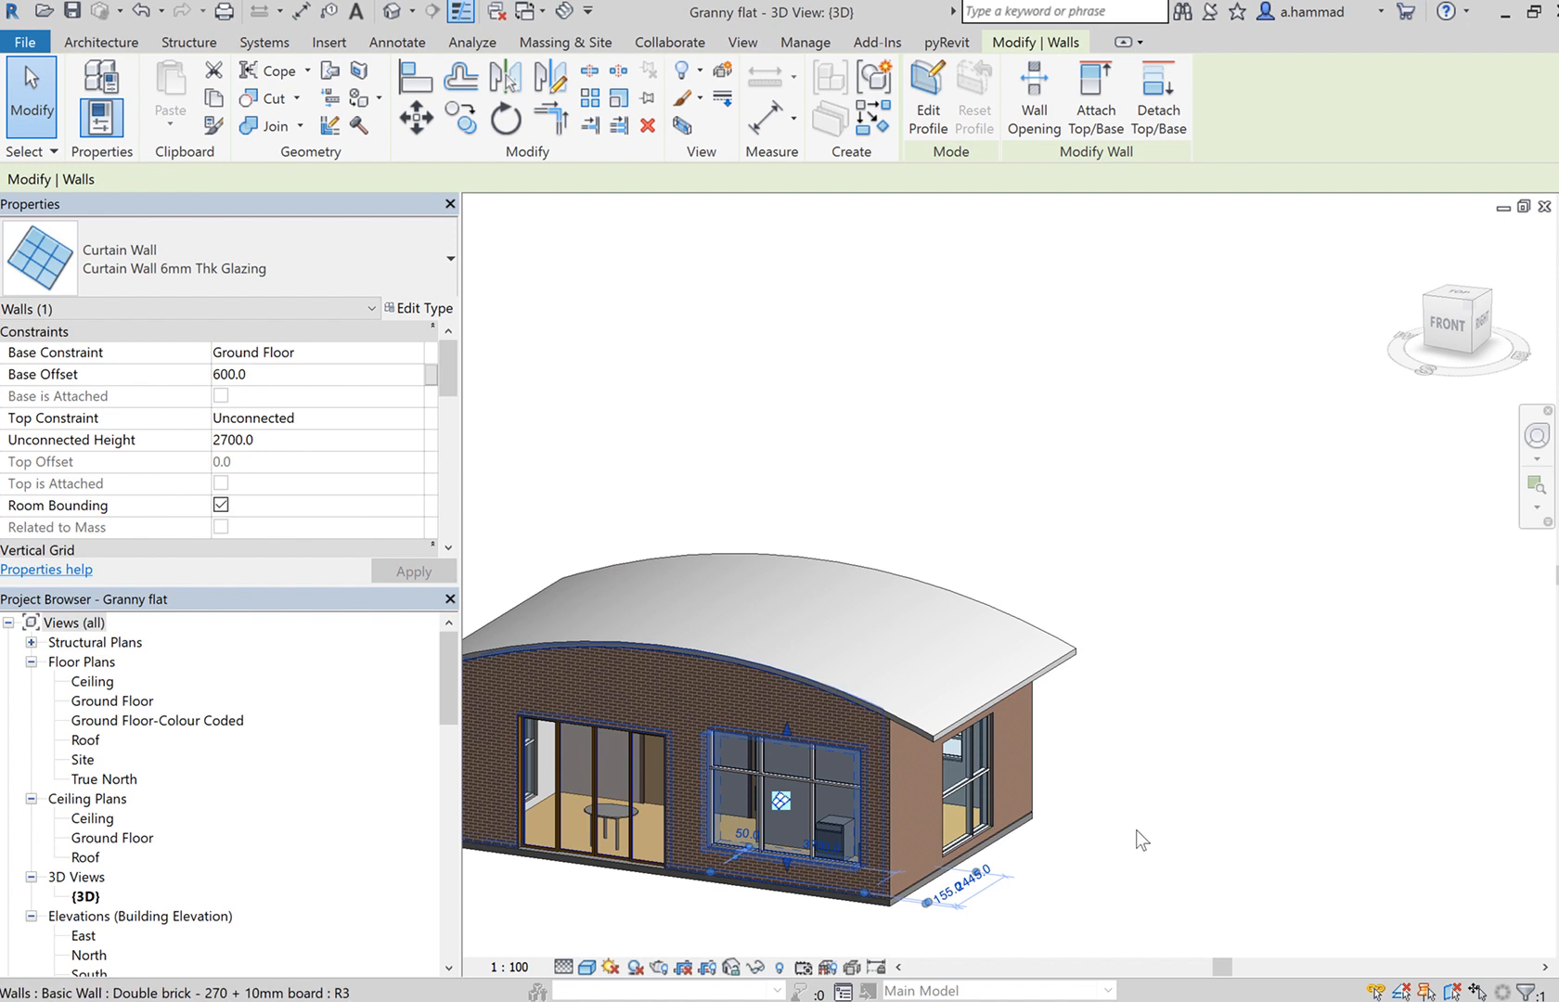
{"action": "left_click", "coordinate": [1287, 756]}
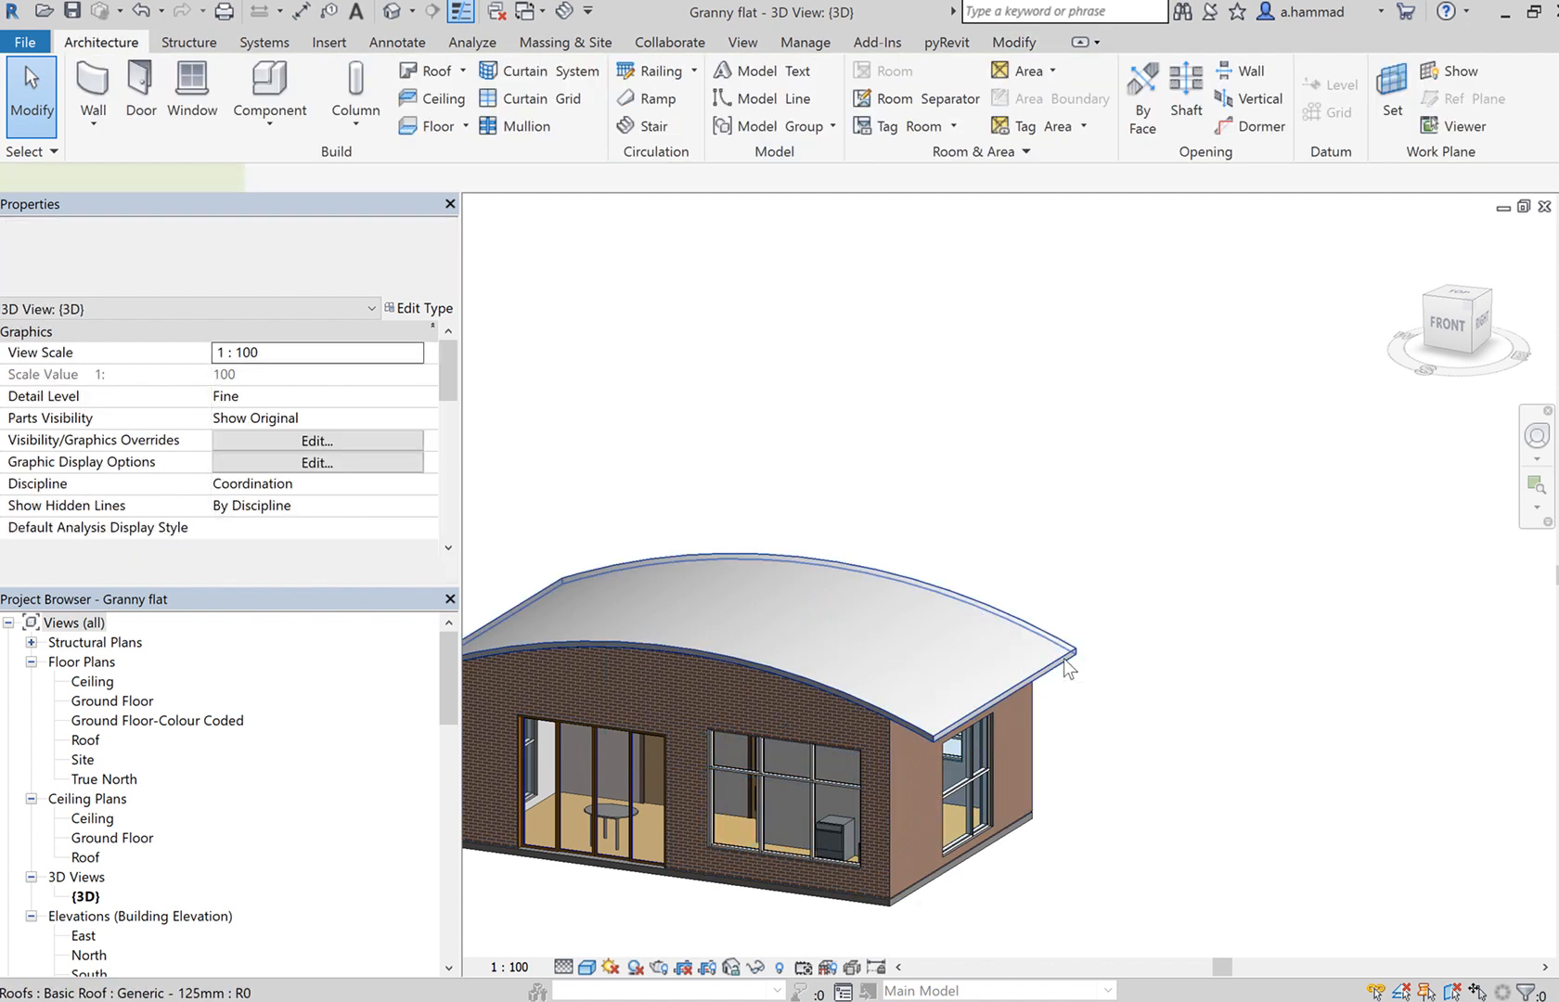
- Check the Room Bounding setting of the curved roof and the ground floor slab, leaving nothing selected
{"action": "left_click", "coordinate": [958, 667]}
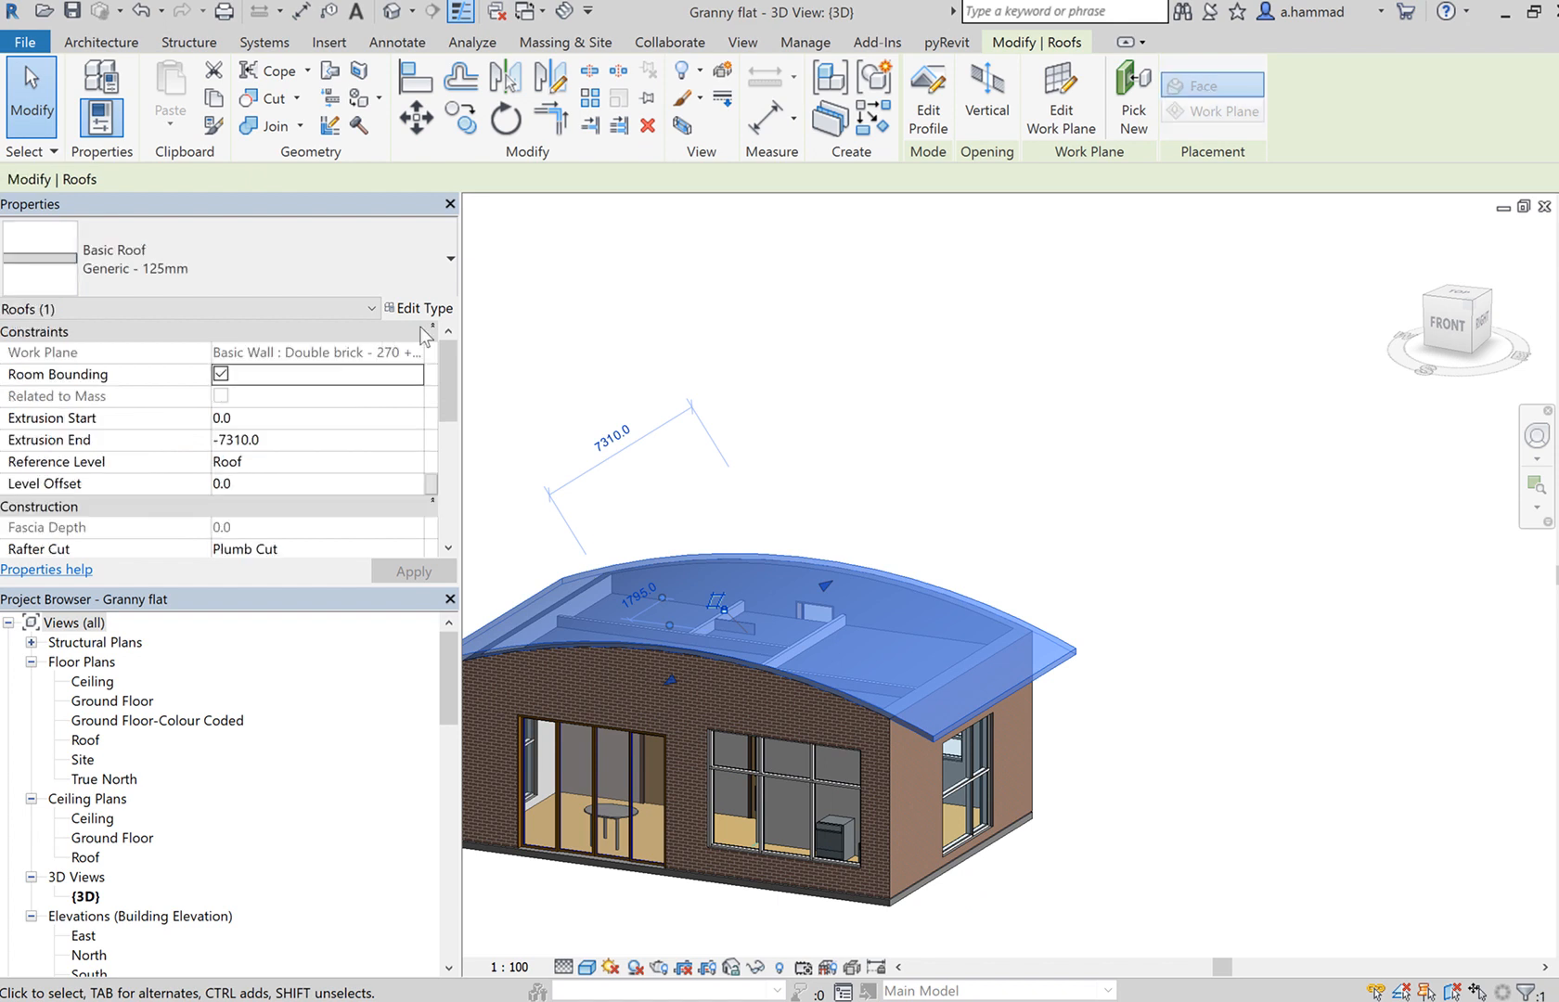
{"action": "left_click", "coordinate": [451, 373]}
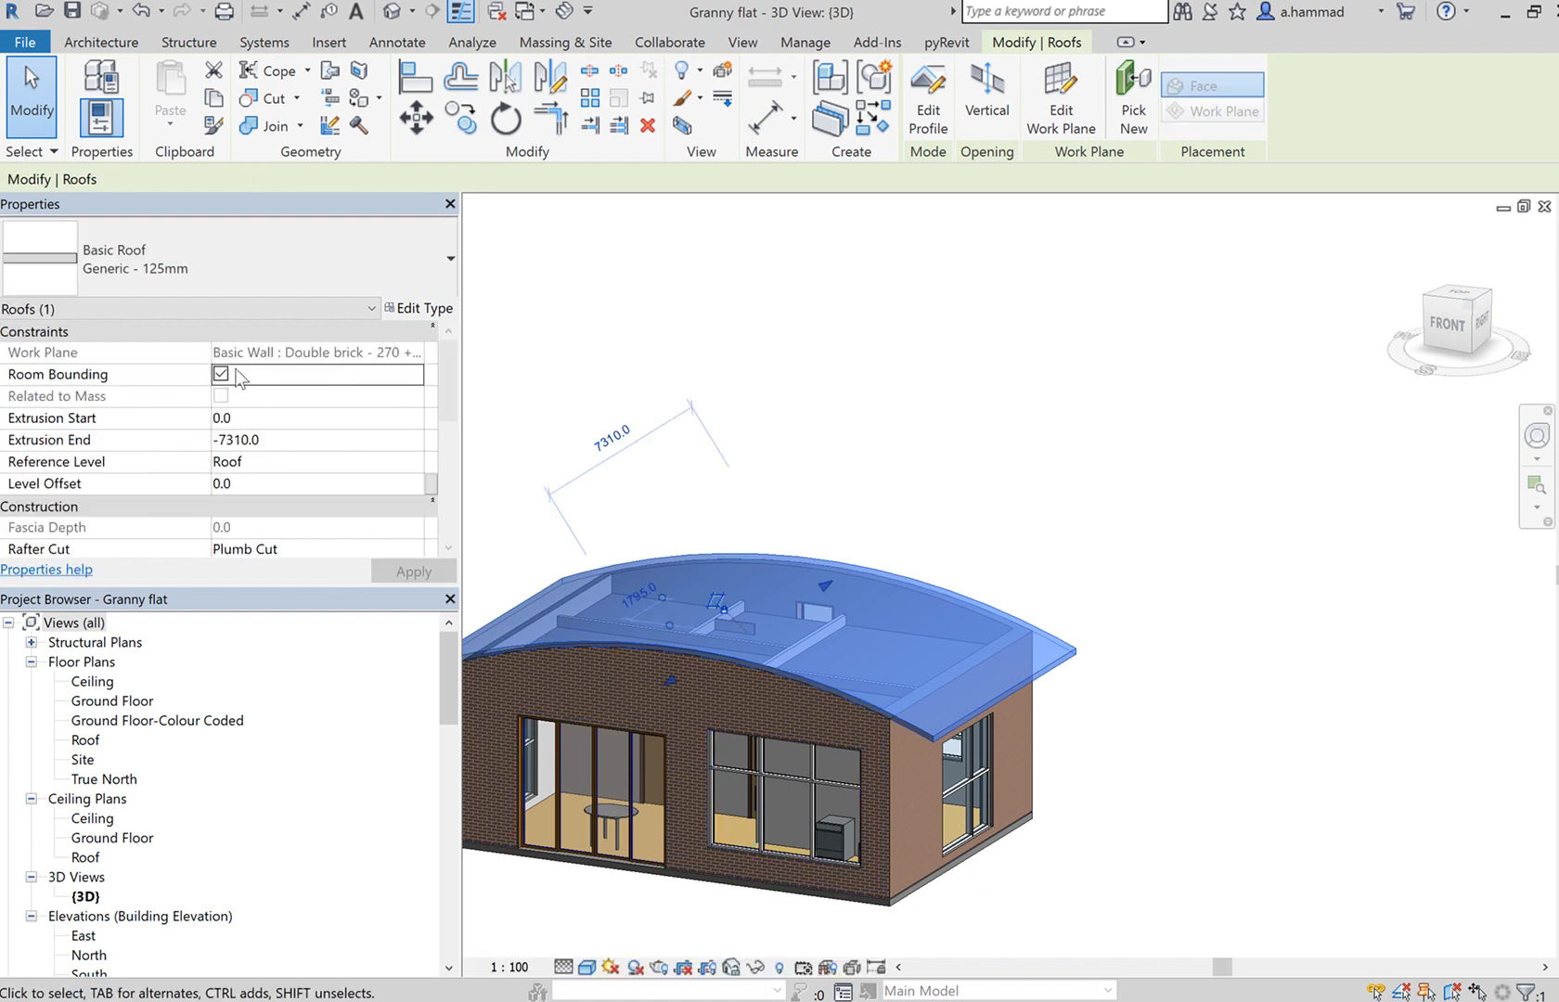
{"action": "left_click", "coordinate": [878, 904]}
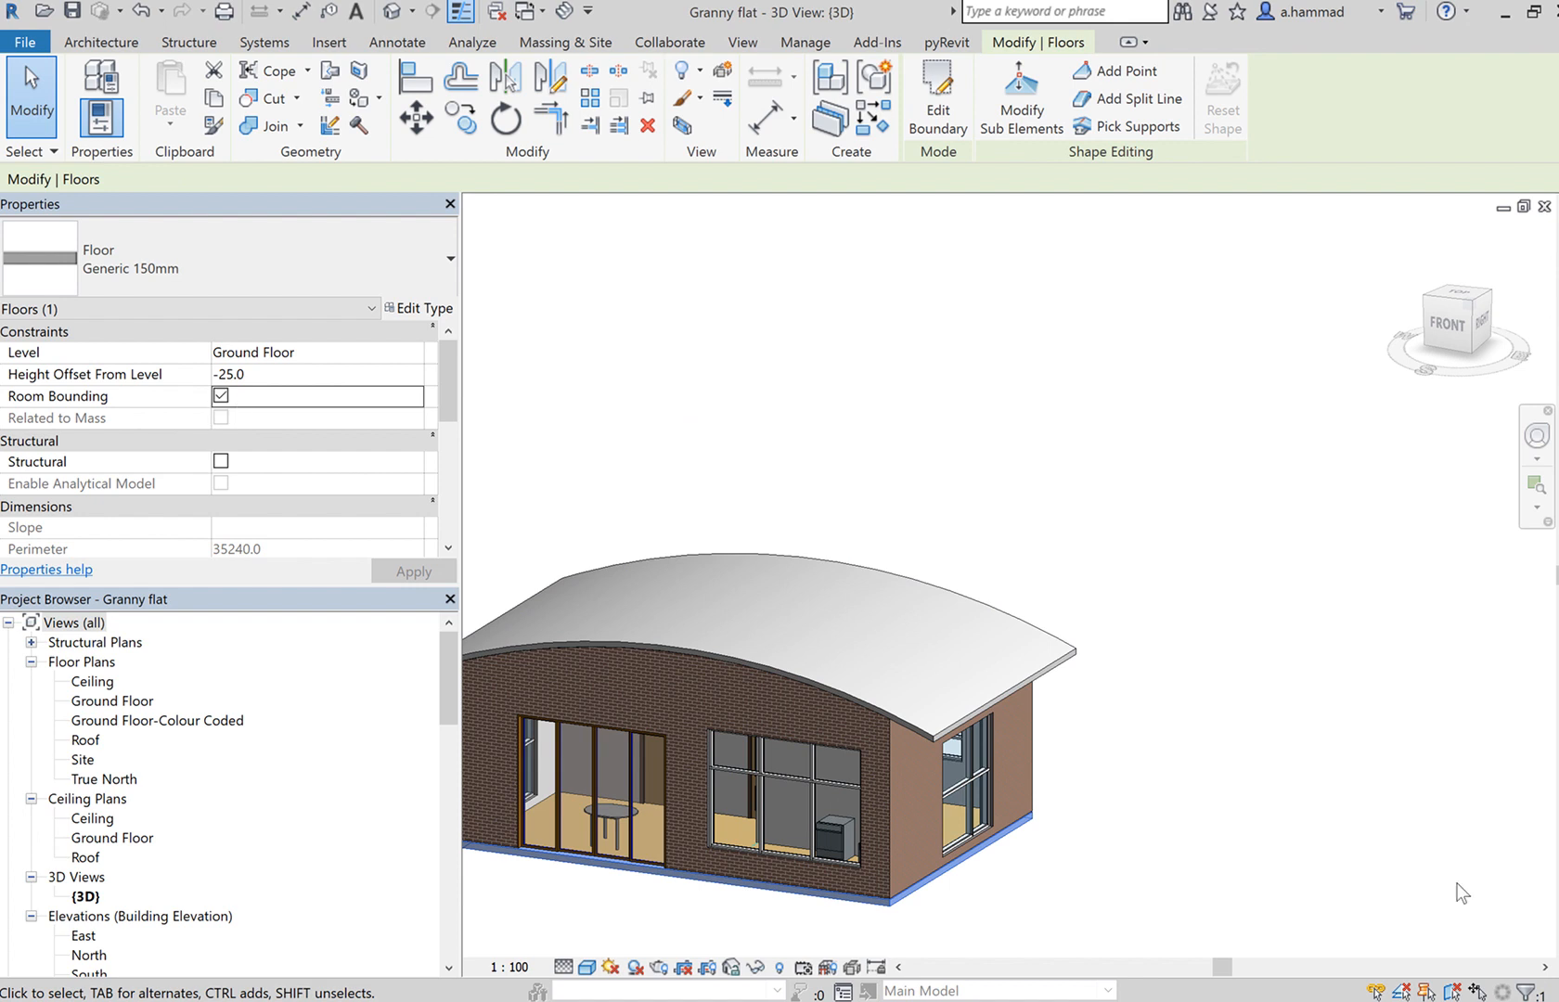
{"action": "left_click", "coordinate": [1400, 819]}
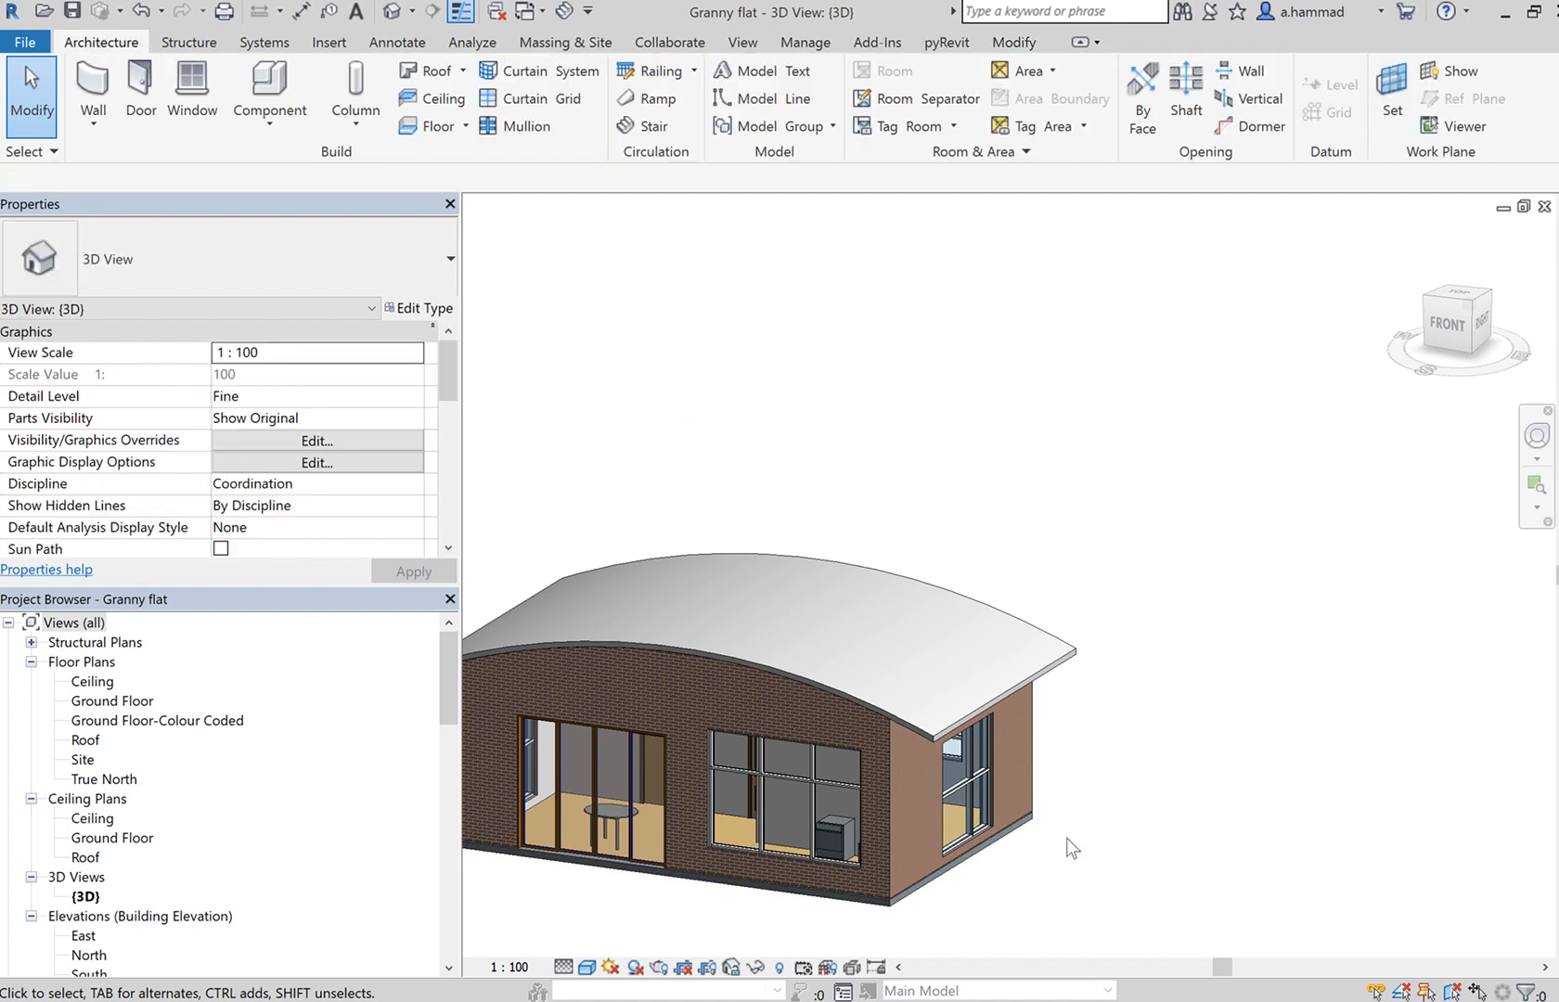
- Review the side wall's level constraint options, keeping Ground Floor as base constraint and Up to level: Roof as top constraint
{"action": "left_click", "coordinate": [894, 835]}
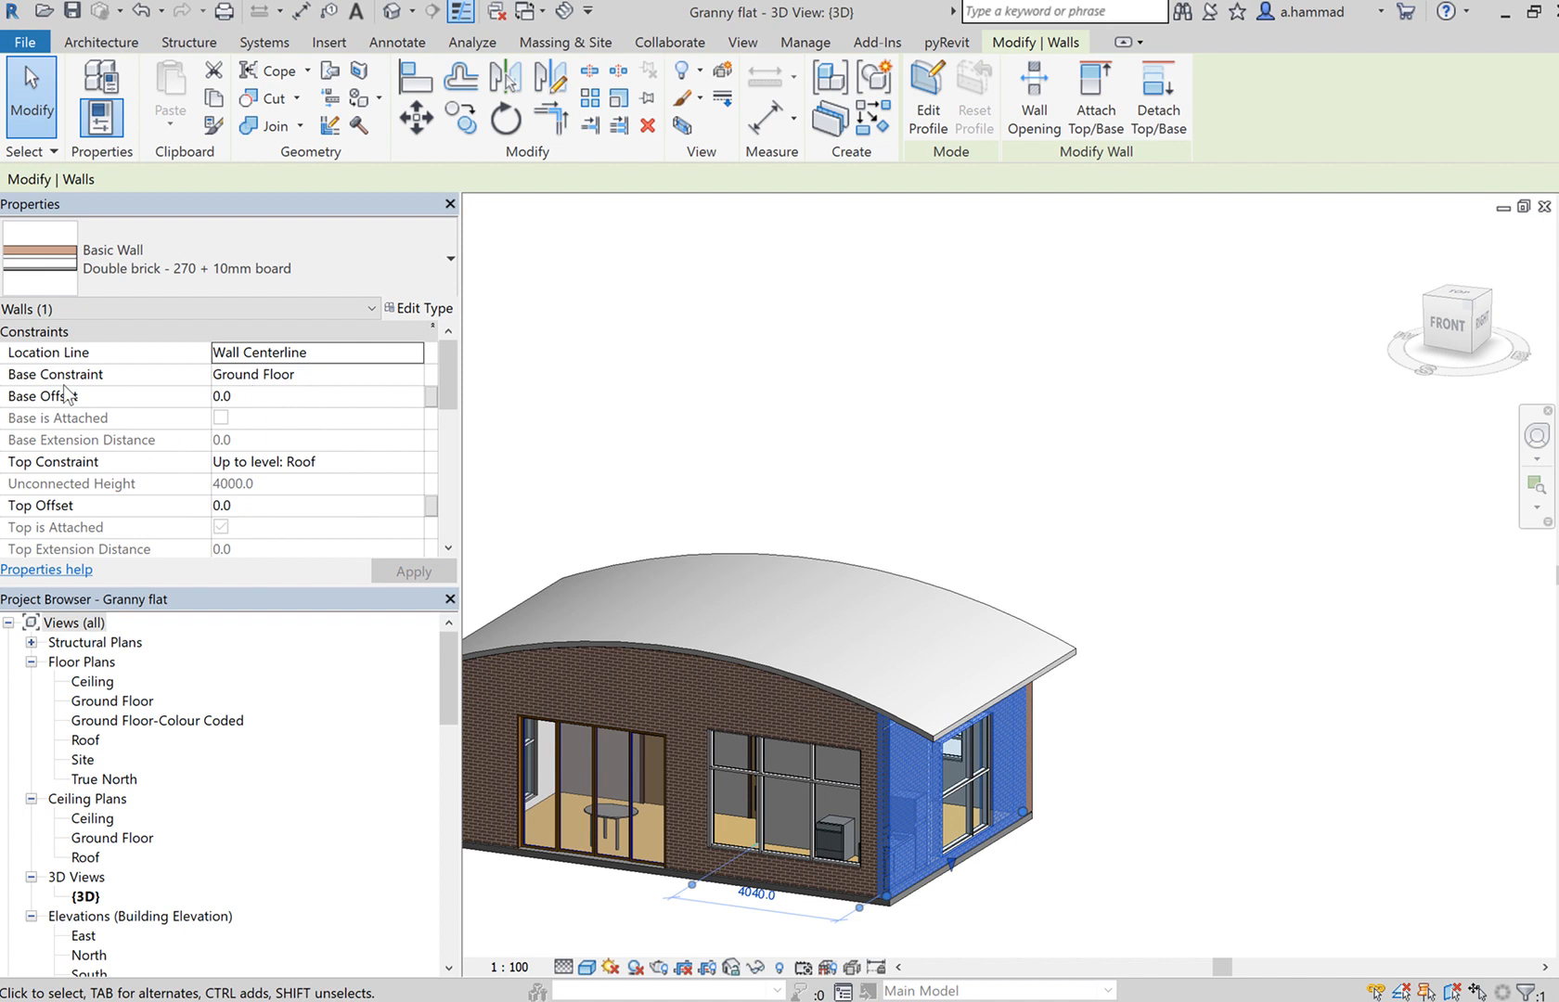
{"action": "left_click", "coordinate": [409, 376]}
{"action": "left_click", "coordinate": [413, 375]}
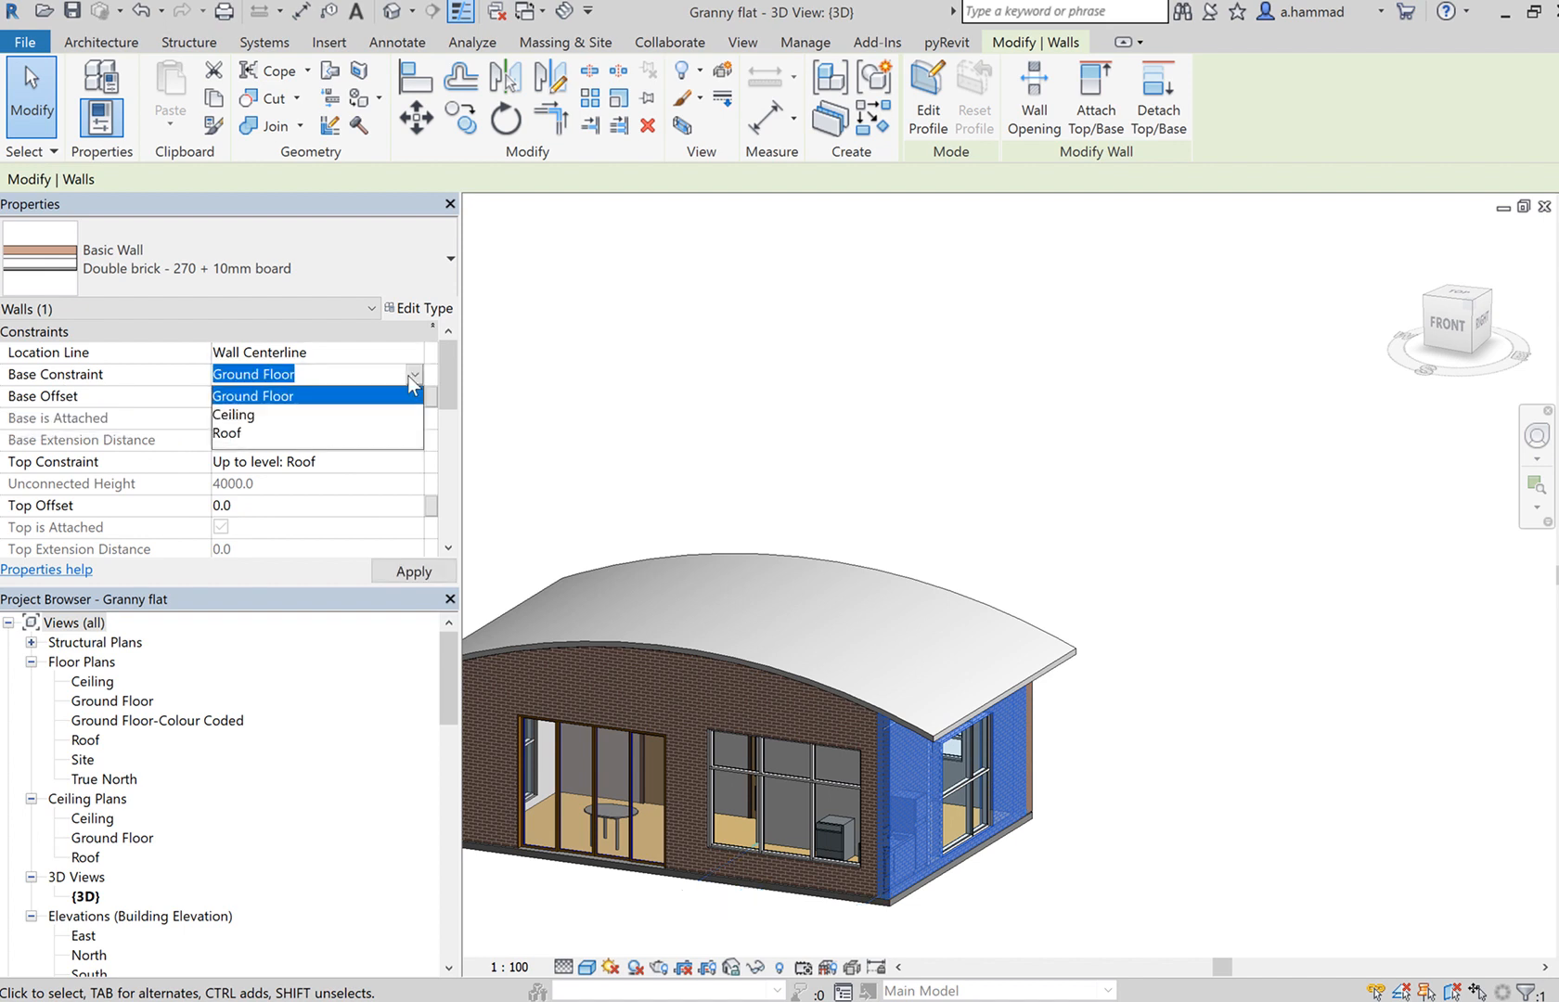
{"action": "left_click", "coordinate": [297, 397]}
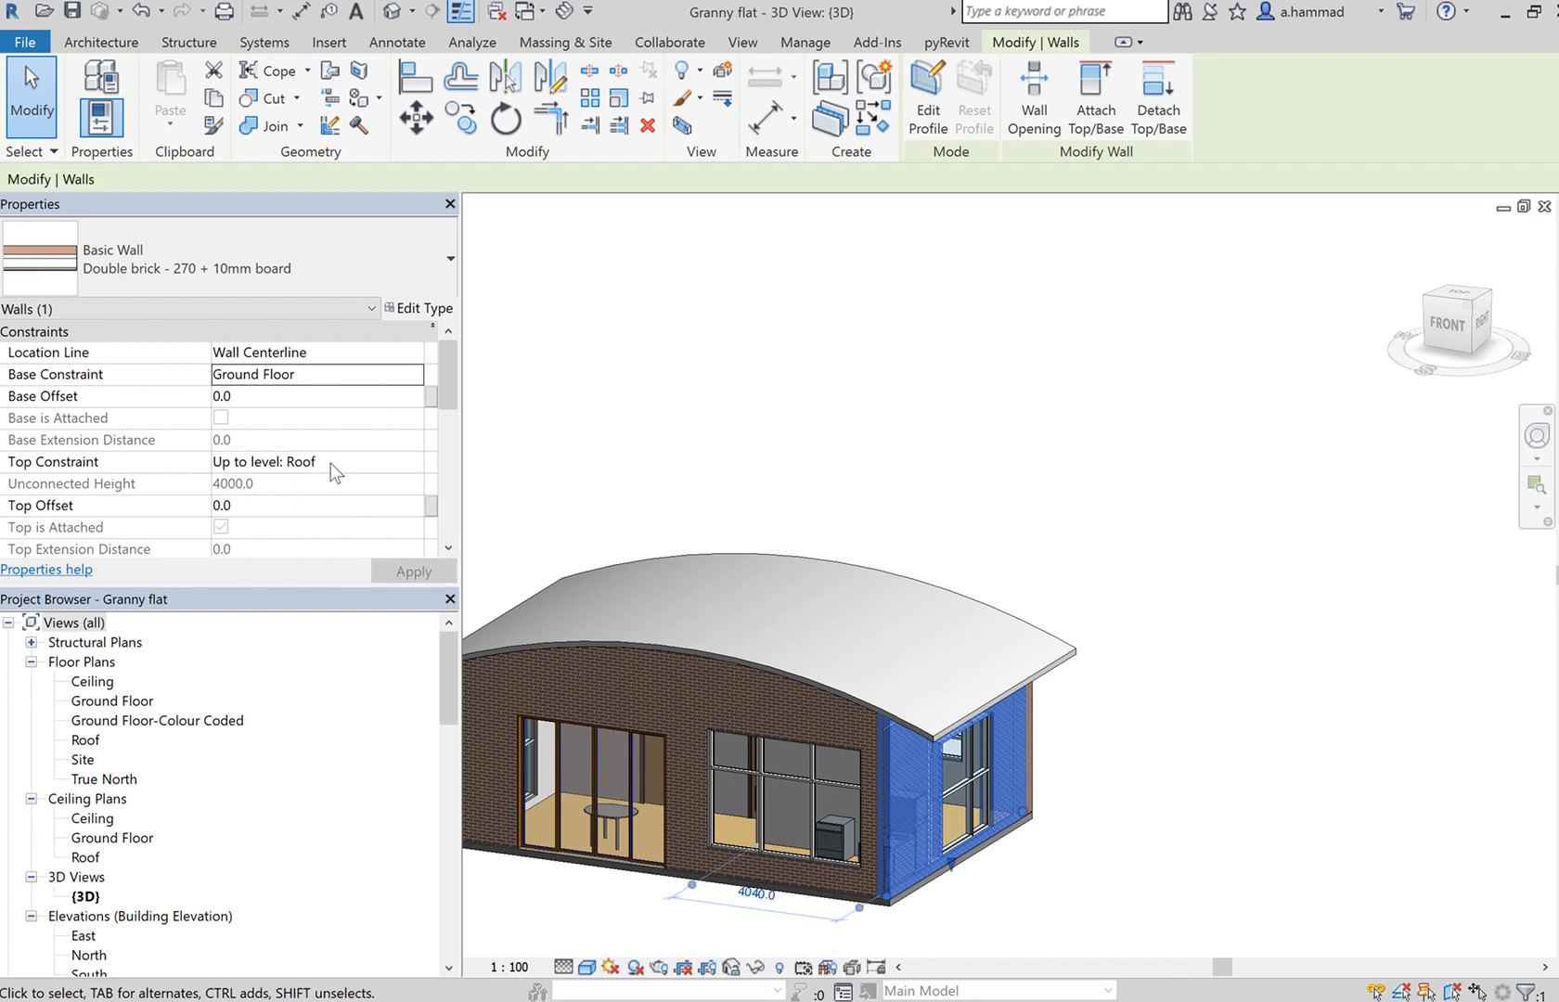
{"action": "left_click", "coordinate": [417, 465]}
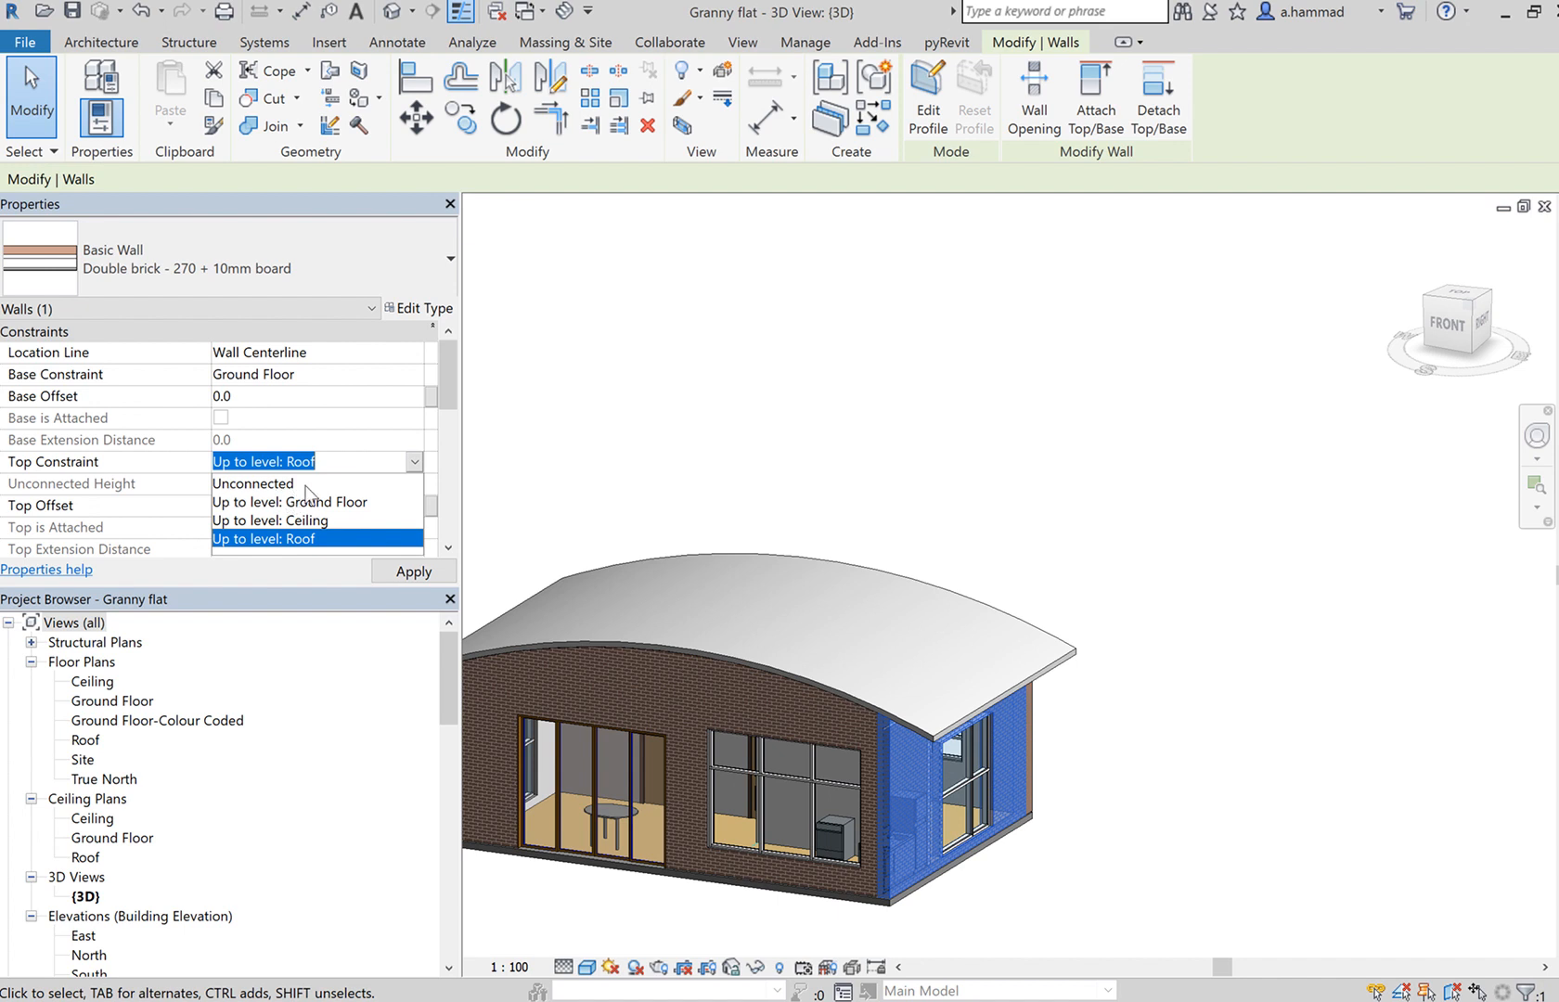
{"action": "left_click", "coordinate": [314, 539]}
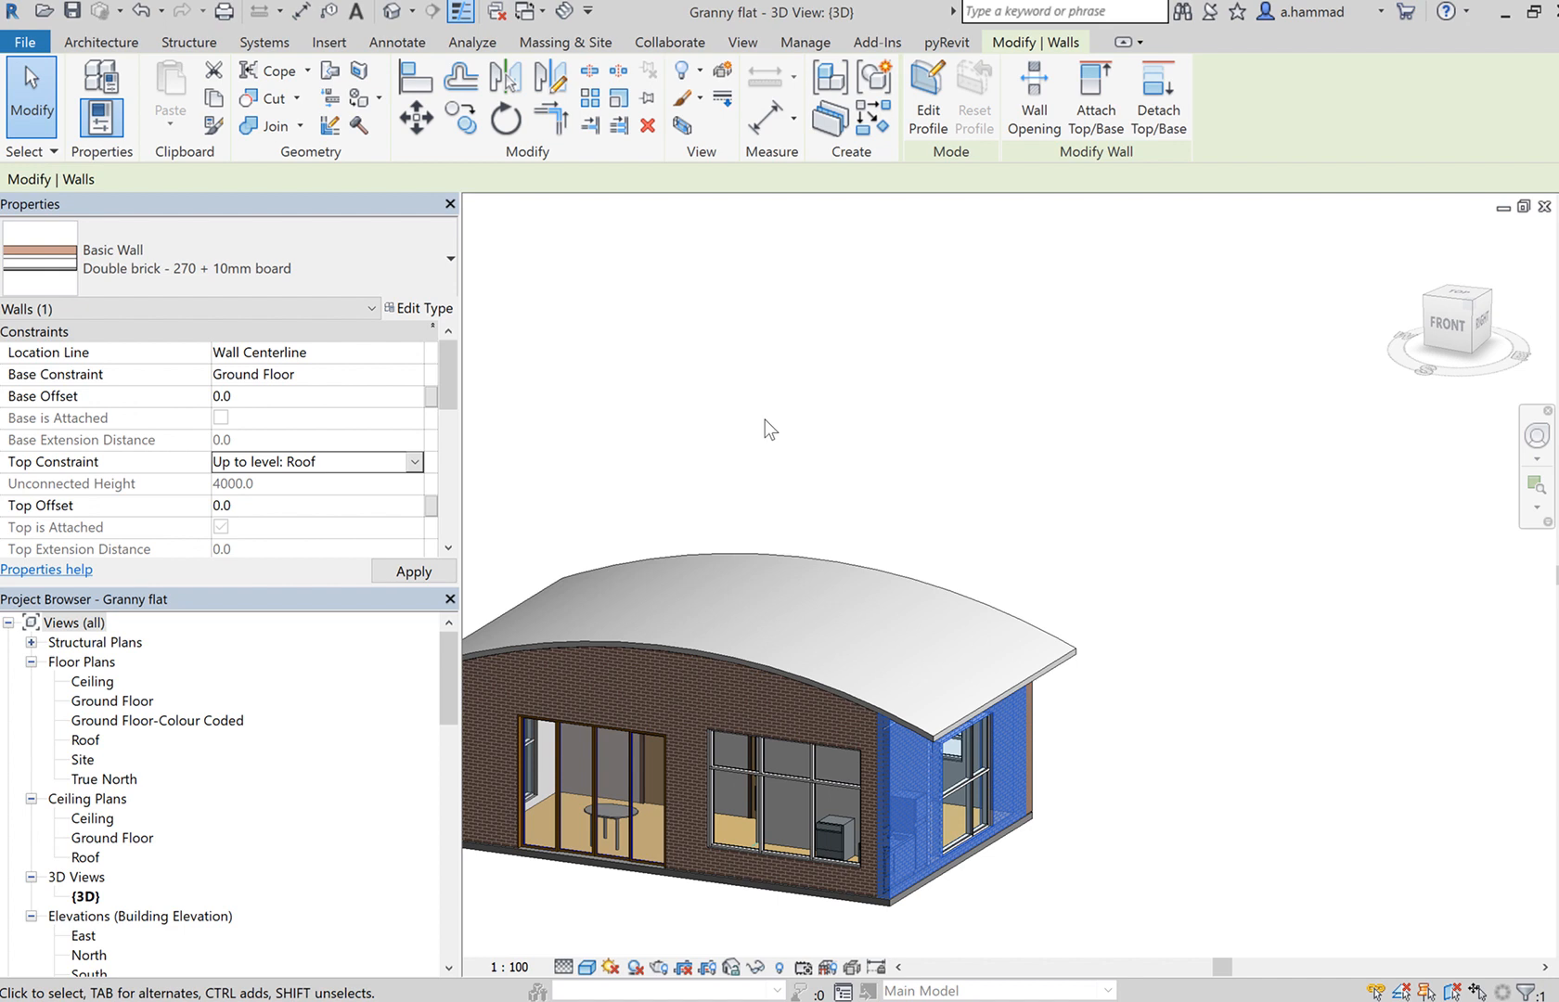
{"action": "left_click", "coordinate": [765, 419]}
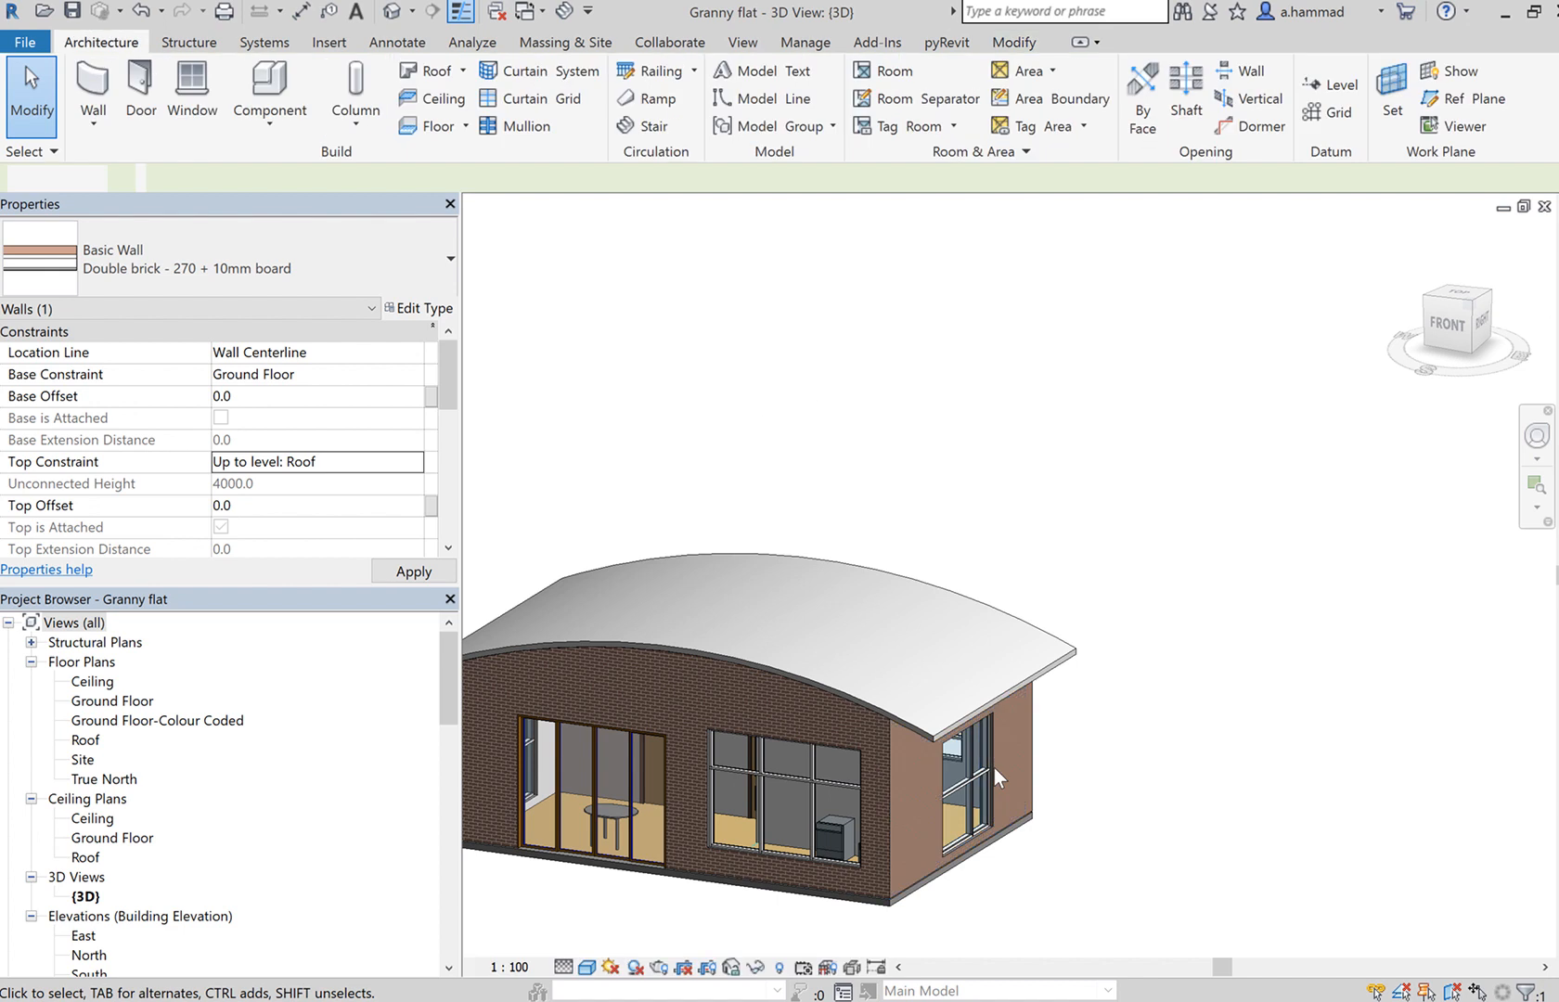
- Check the front brick wall's level constraints and Room Bounding setting, and finish with nothing selected and the whole building in view
{"action": "left_click", "coordinate": [818, 693]}
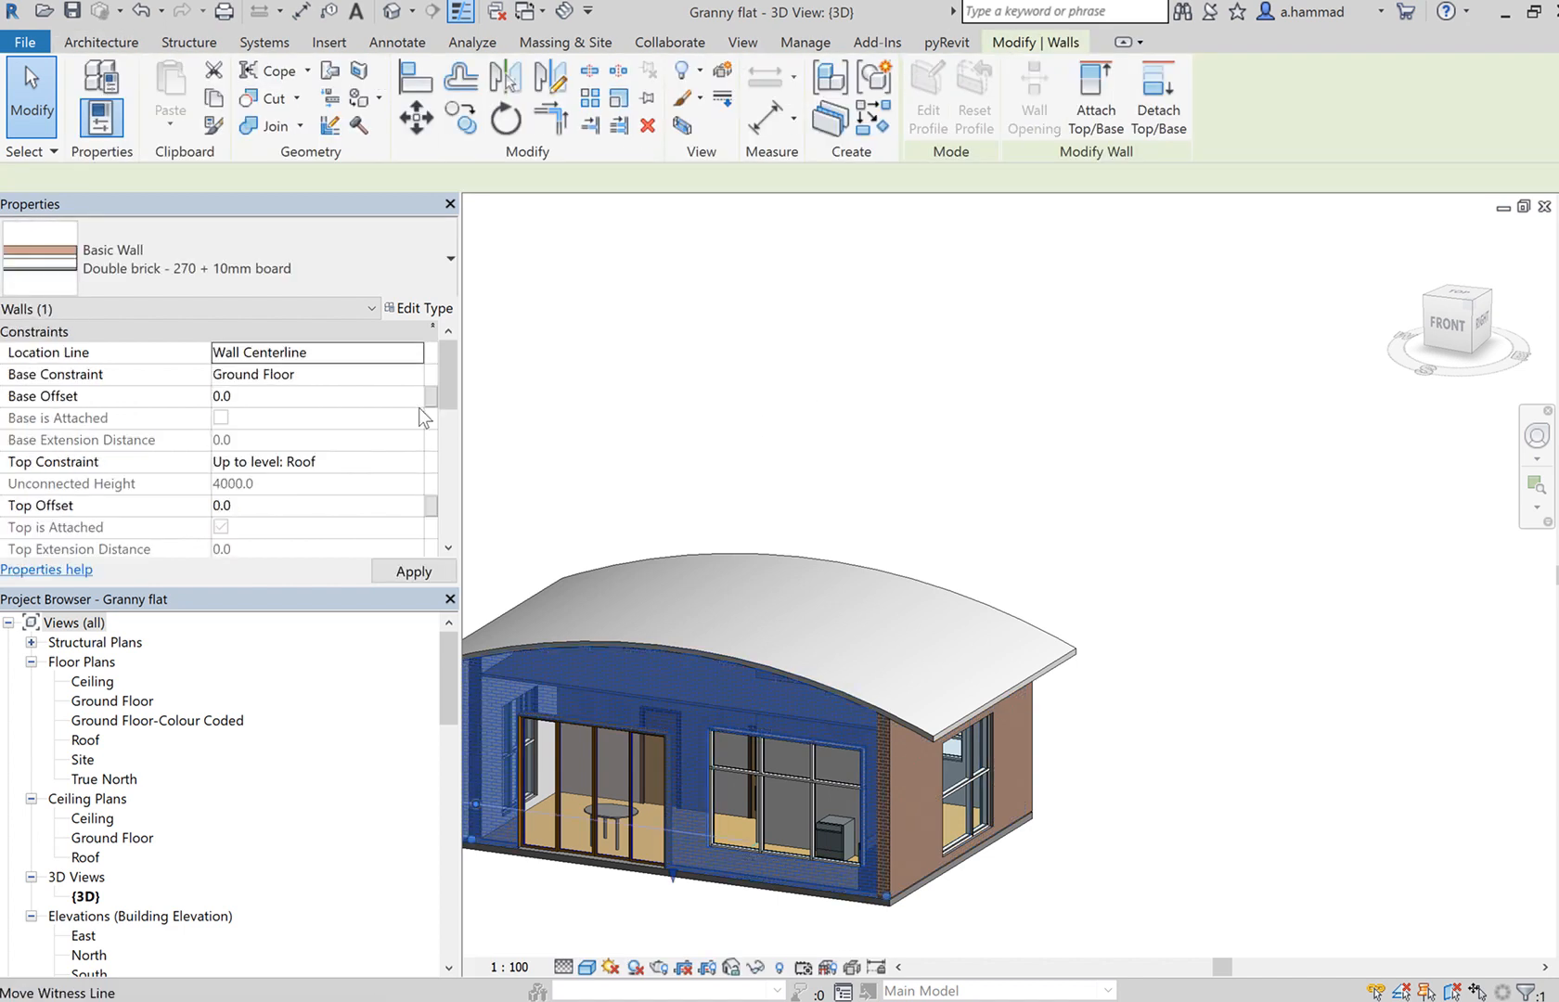
{"action": "left_click_drag", "start_coordinate": [445, 383], "coordinate": [438, 415]}
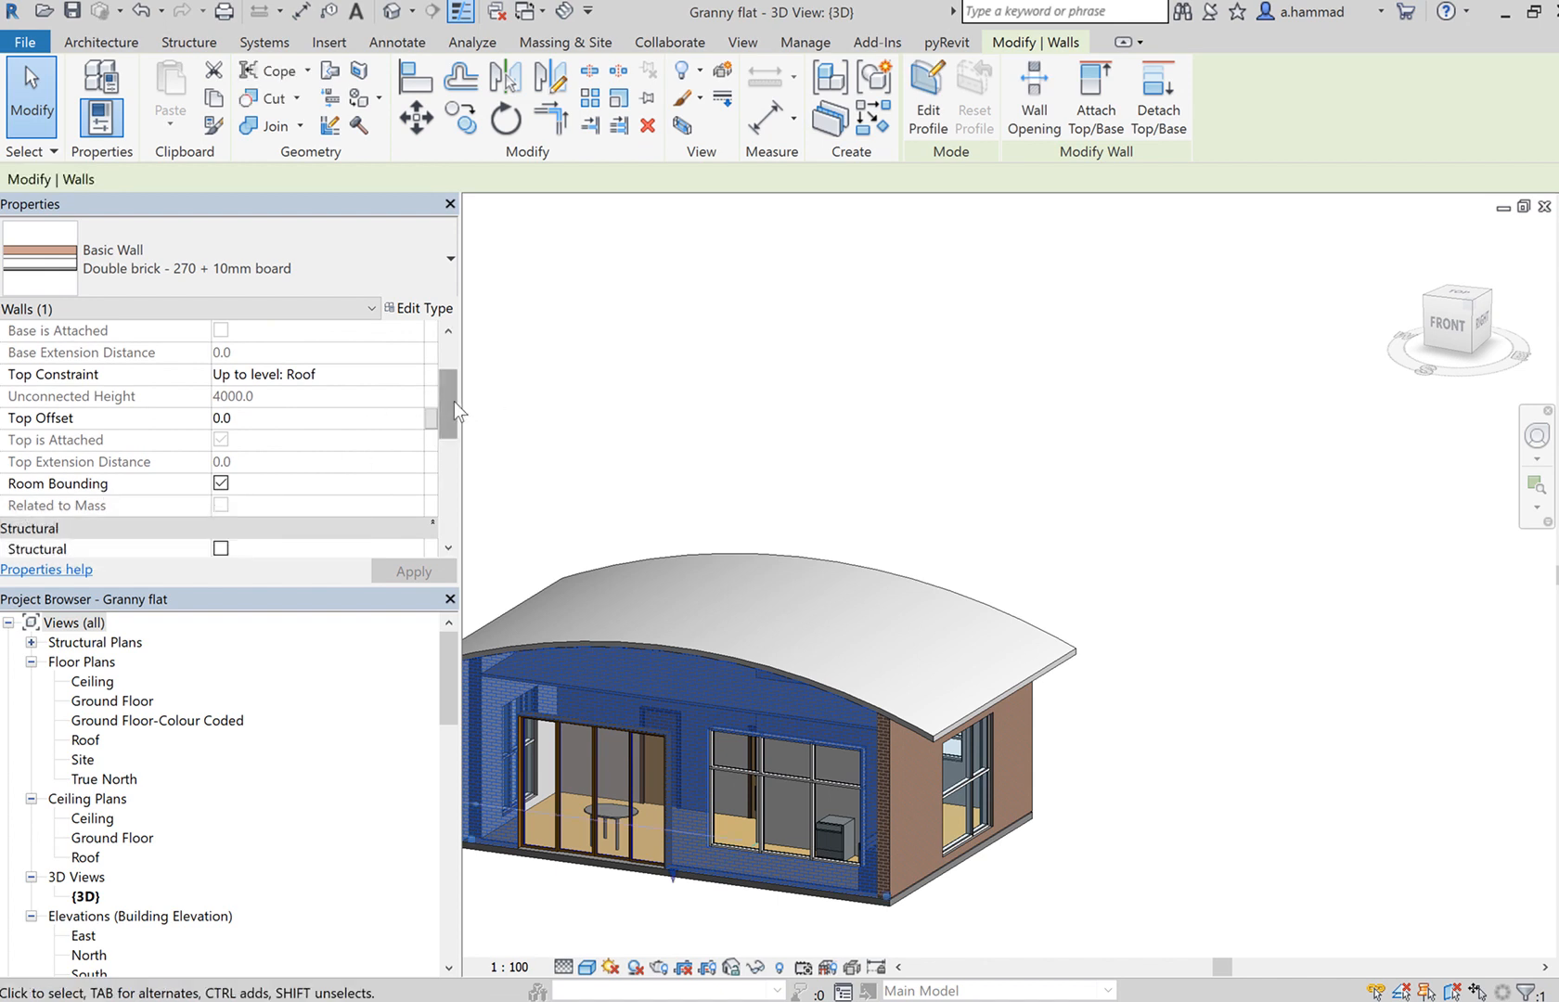
{"action": "scroll", "coordinate": [390, 423], "scroll_direction": "up", "scroll_amount": 3}
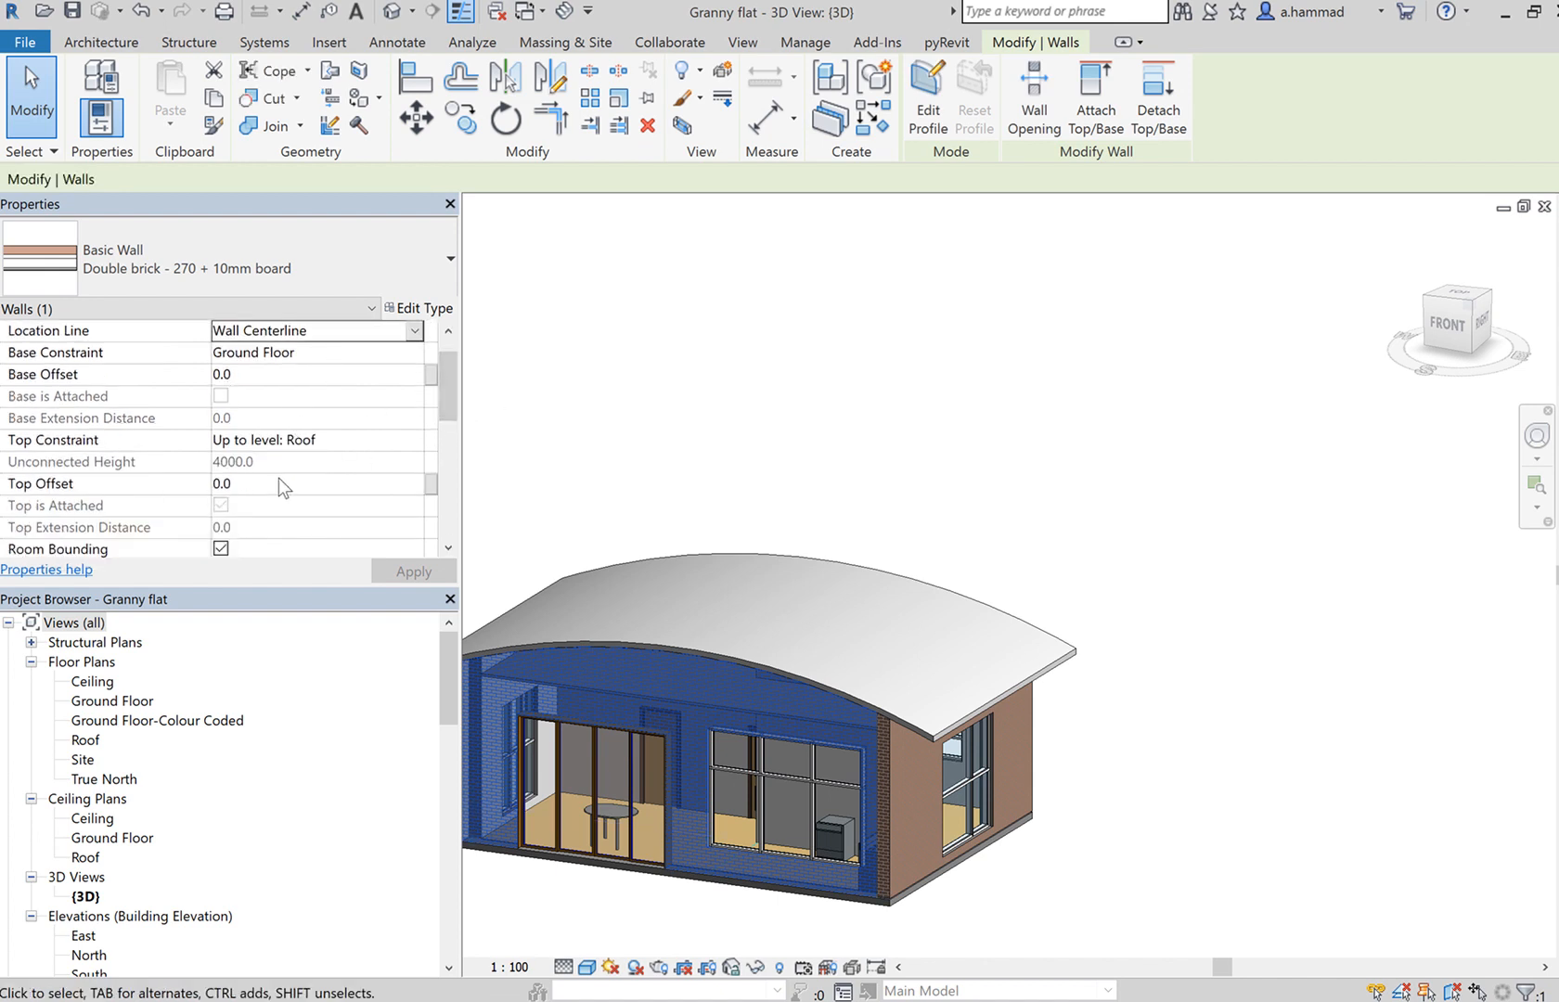
{"action": "left_click", "coordinate": [1343, 621]}
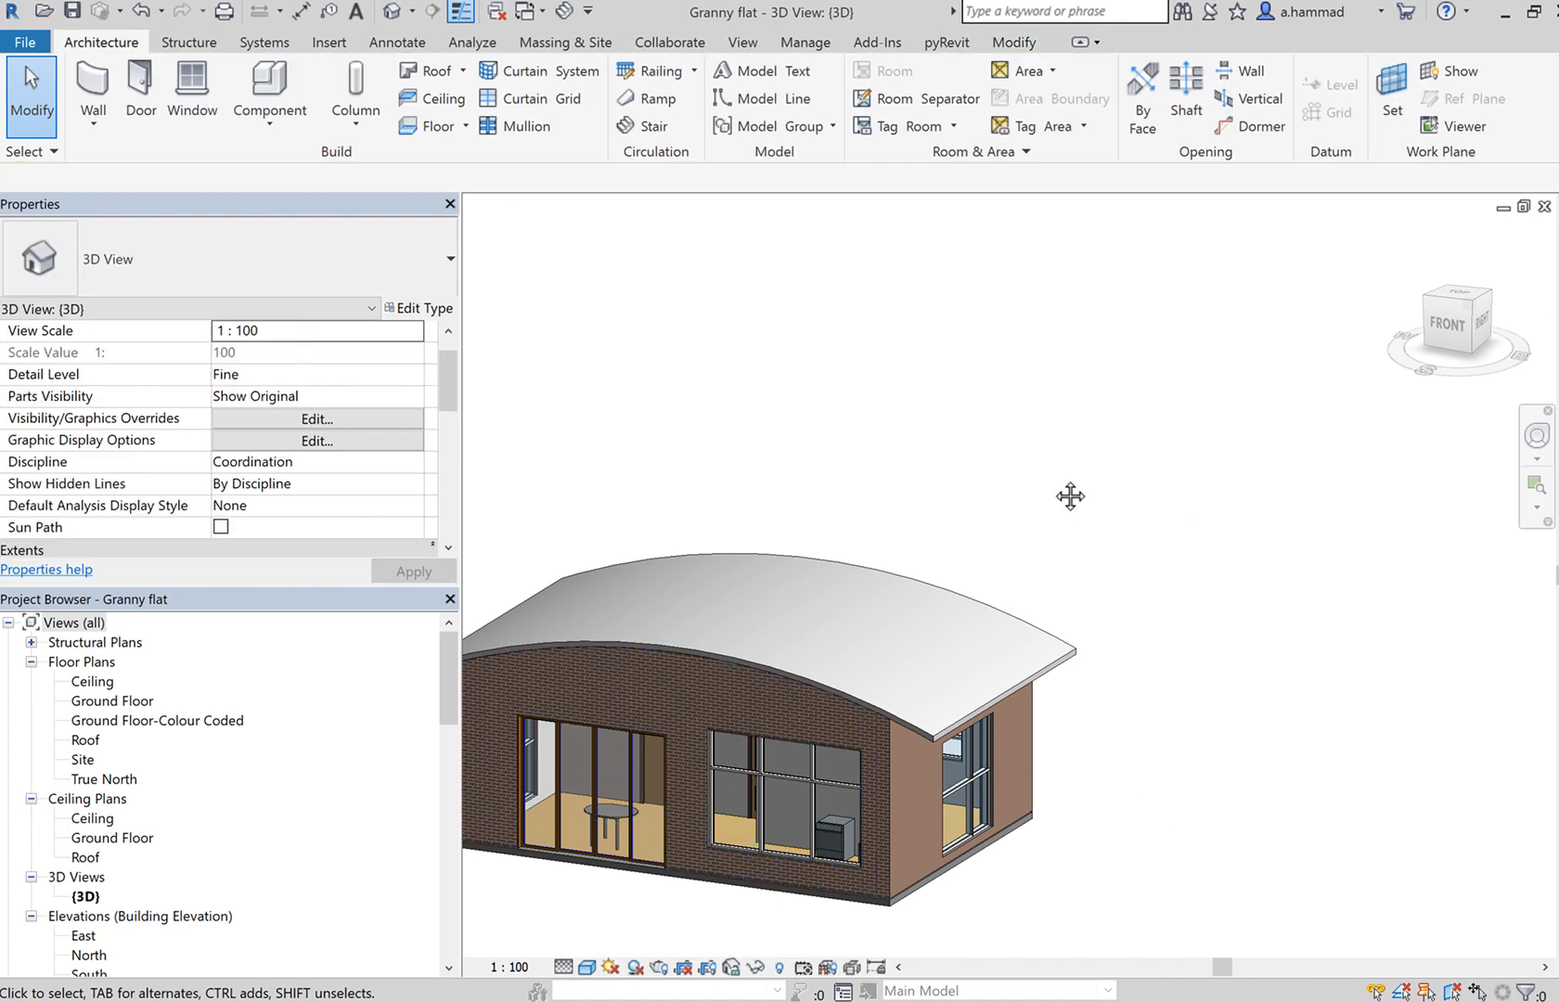
{"action": "middle_click_drag", "start_coordinate": [1070, 497], "coordinate": [1169, 529]}
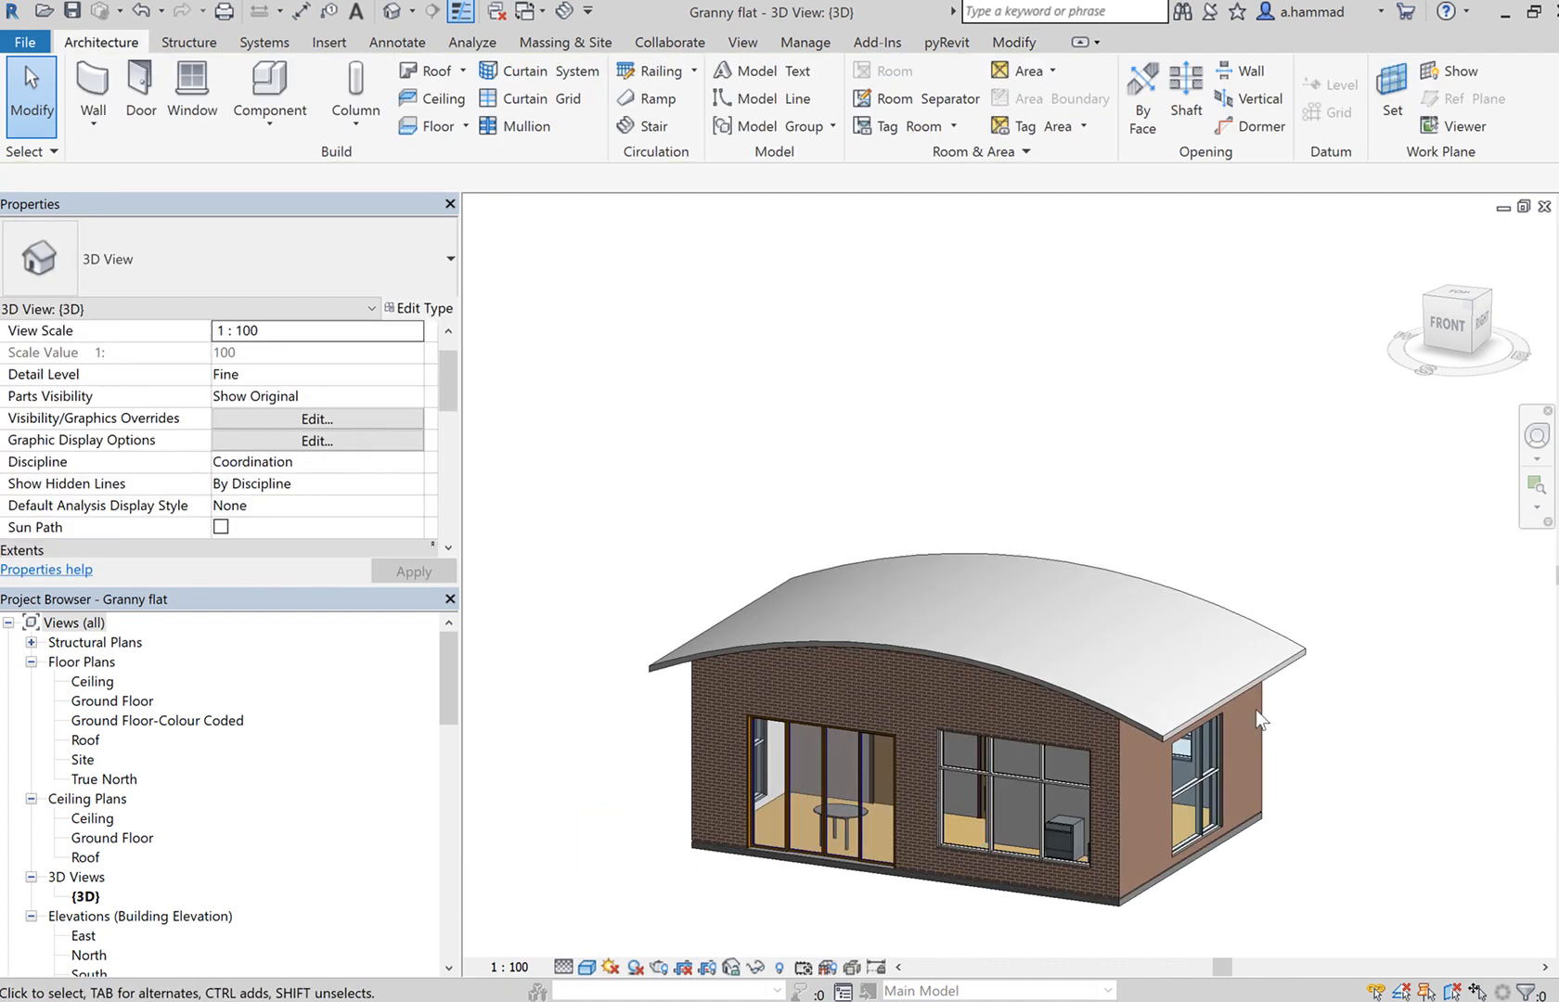